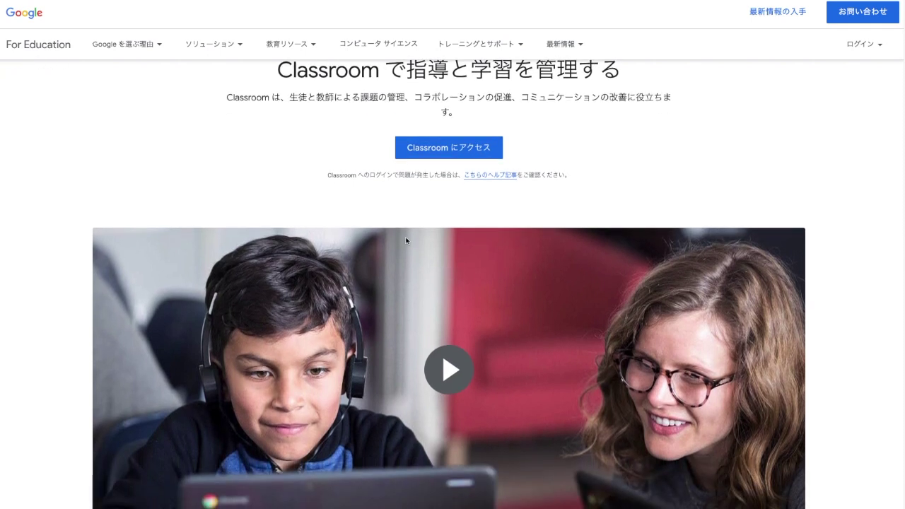
Look through the Google Classroom introduction page, including the overview of its features below the video
{"action": "scroll", "coordinate": [405, 241], "scroll_direction": "up", "scroll_amount": 1}
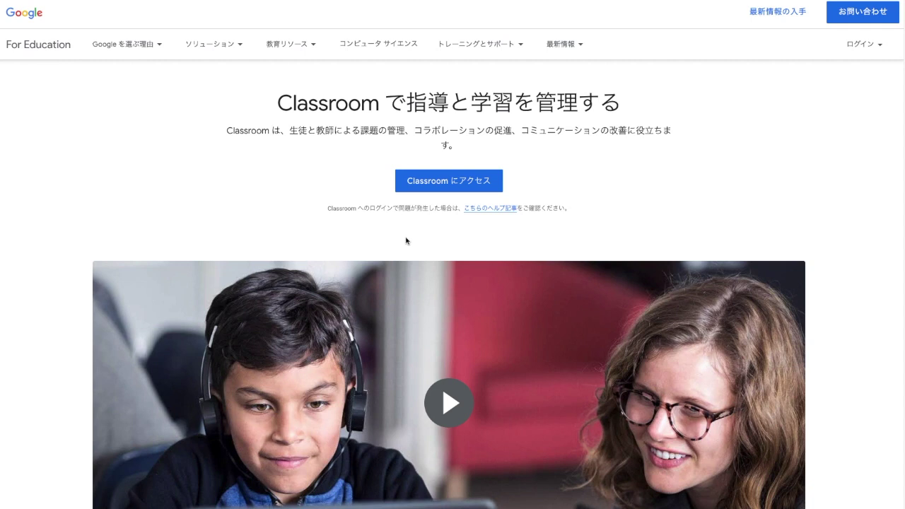
{"action": "scroll", "coordinate": [424, 244], "scroll_direction": "down", "scroll_amount": 1}
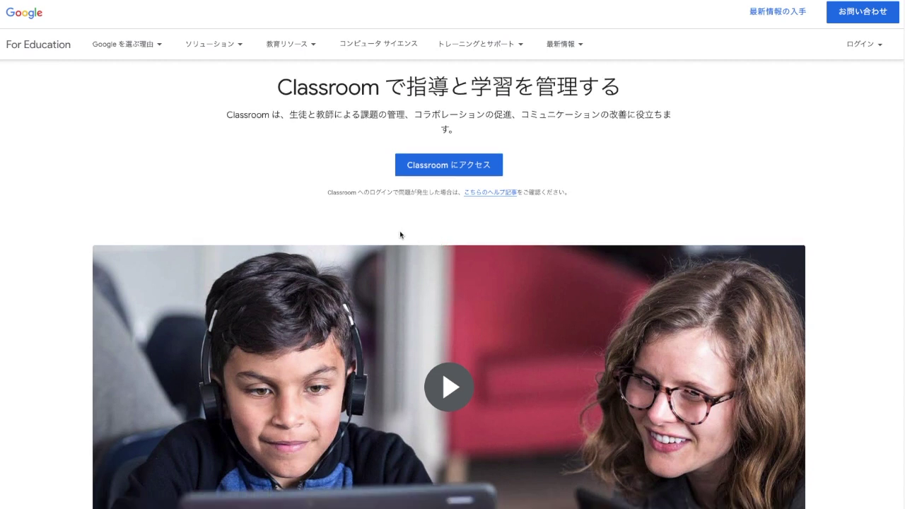
{"action": "scroll", "coordinate": [379, 223], "scroll_direction": "down", "scroll_amount": 4}
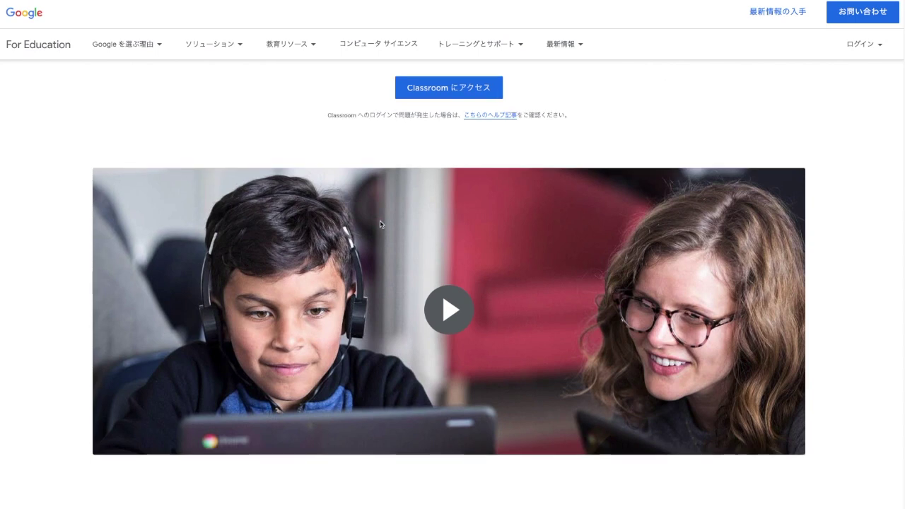
{"action": "scroll", "coordinate": [380, 222], "scroll_direction": "down", "scroll_amount": 3}
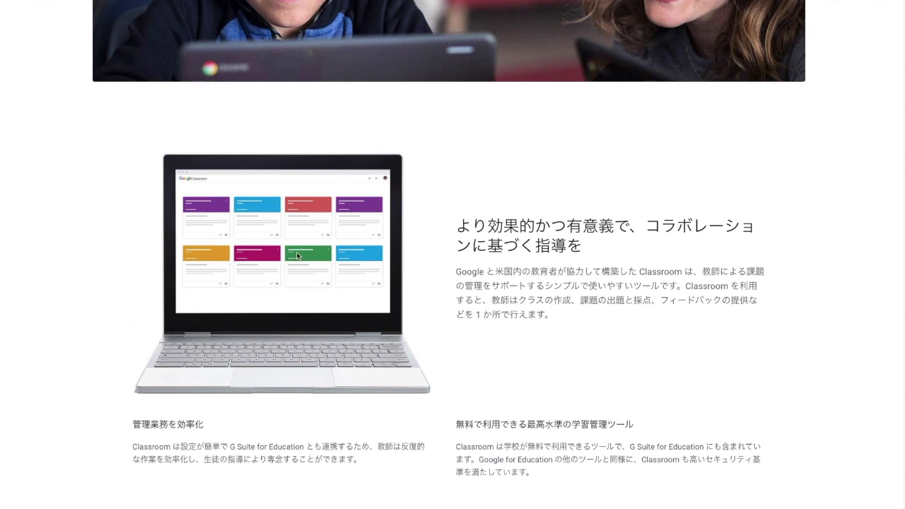
{"action": "scroll", "coordinate": [386, 279], "scroll_direction": "down", "scroll_amount": 1}
{"action": "scroll", "coordinate": [194, 111], "scroll_direction": "up", "scroll_amount": 6}
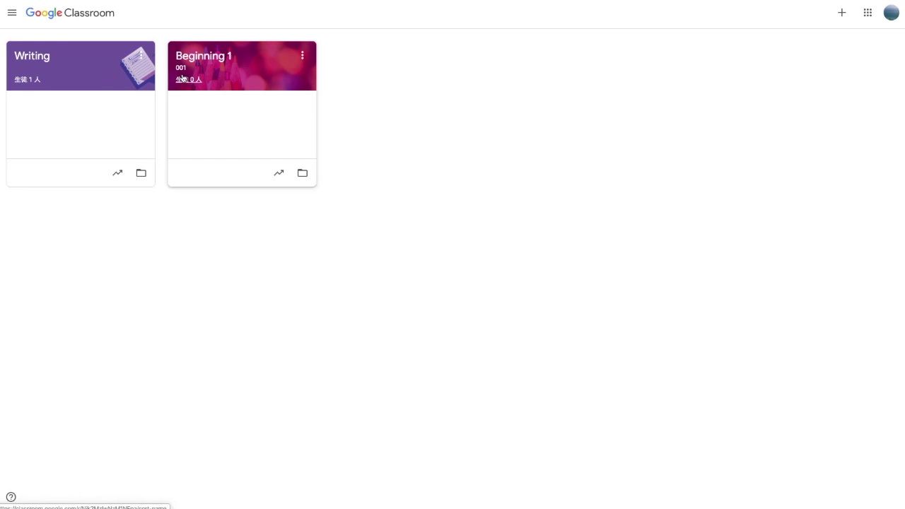
Open the Writing class and examine which kinds of classwork items can be created there
{"action": "left_click", "coordinate": [93, 72]}
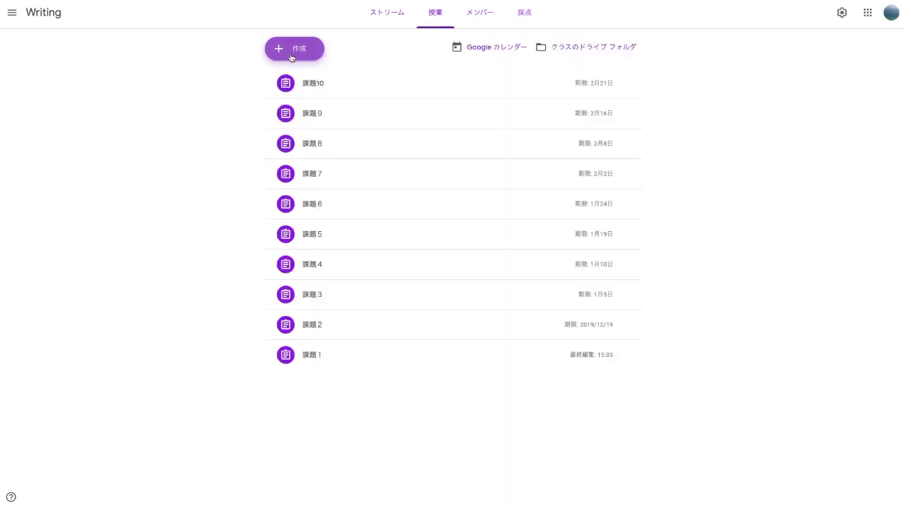
{"action": "left_click", "coordinate": [292, 56]}
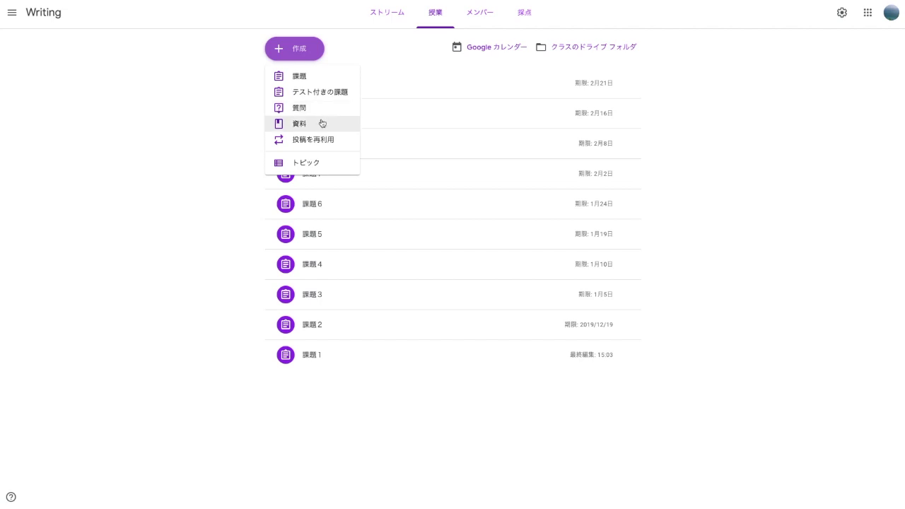
{"action": "left_click", "coordinate": [358, 53]}
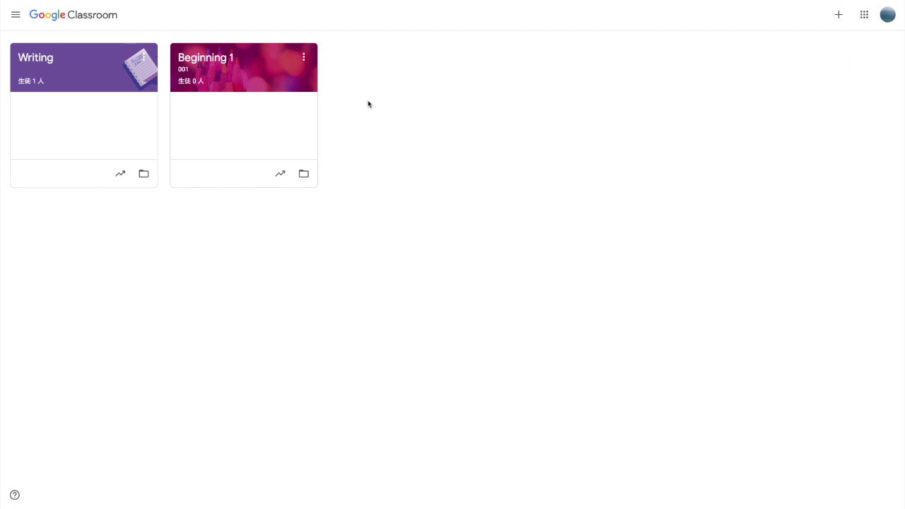
Start creating a new class and accept the statement that Classroom is not used at a school with students
{"action": "left_click", "coordinate": [837, 21]}
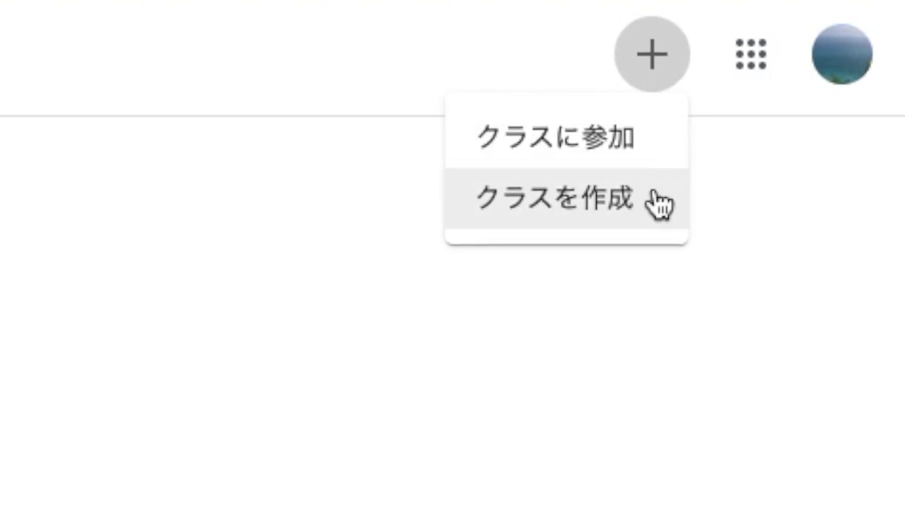
{"action": "left_click", "coordinate": [660, 205]}
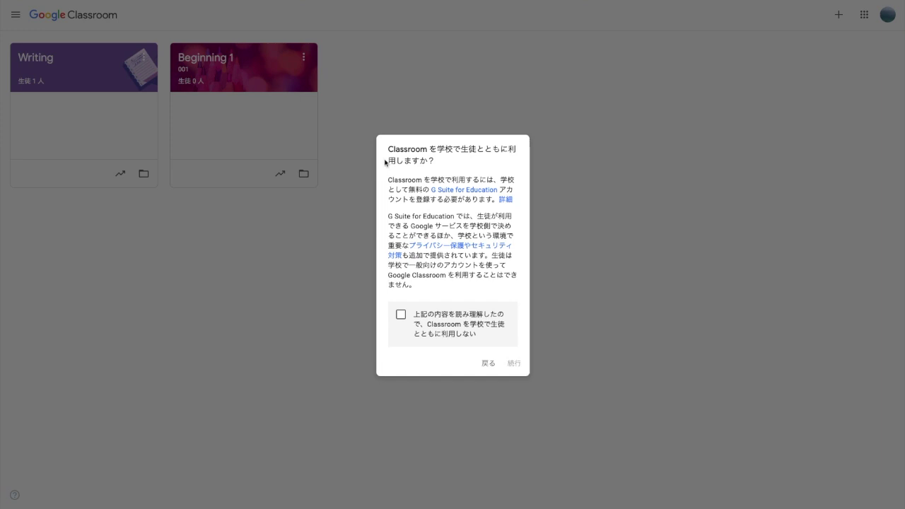
{"action": "left_click", "coordinate": [400, 316]}
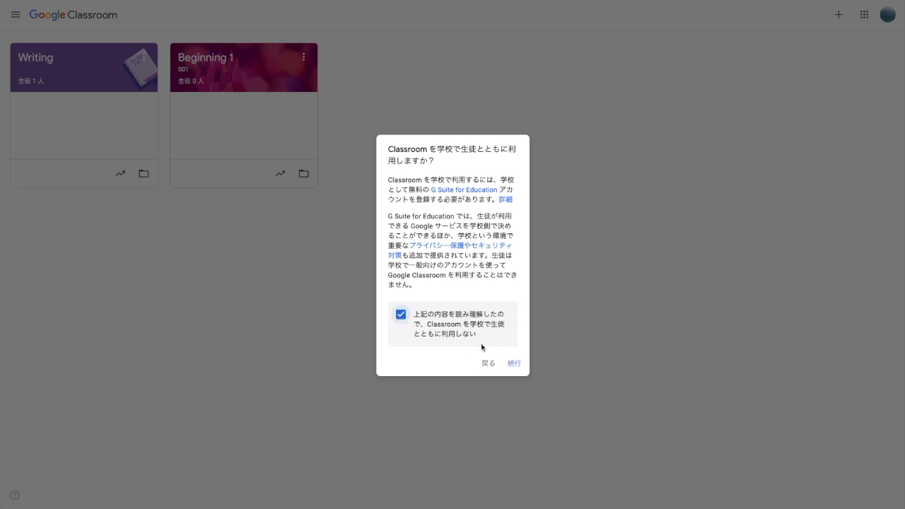
{"action": "left_click", "coordinate": [514, 364]}
Create the class with the name 日本語初級１ and the section 001
{"action": "type", "text": "日本語"}
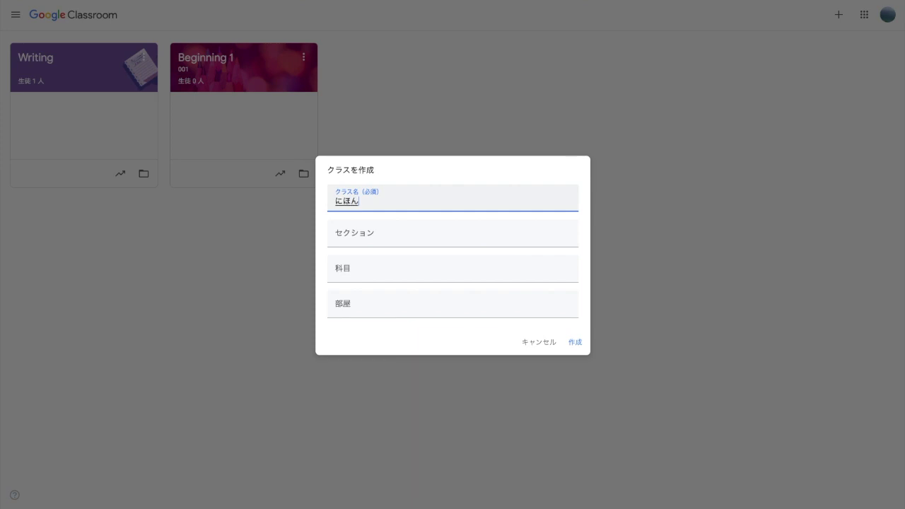
{"action": "key", "text": "Return"}
{"action": "type", "text": "初級"}
{"action": "key", "text": "Return"}
{"action": "type", "text": "1"}
{"action": "key", "text": "Tab"}
{"action": "type", "text": "001"}
{"action": "key", "text": "Tab"}
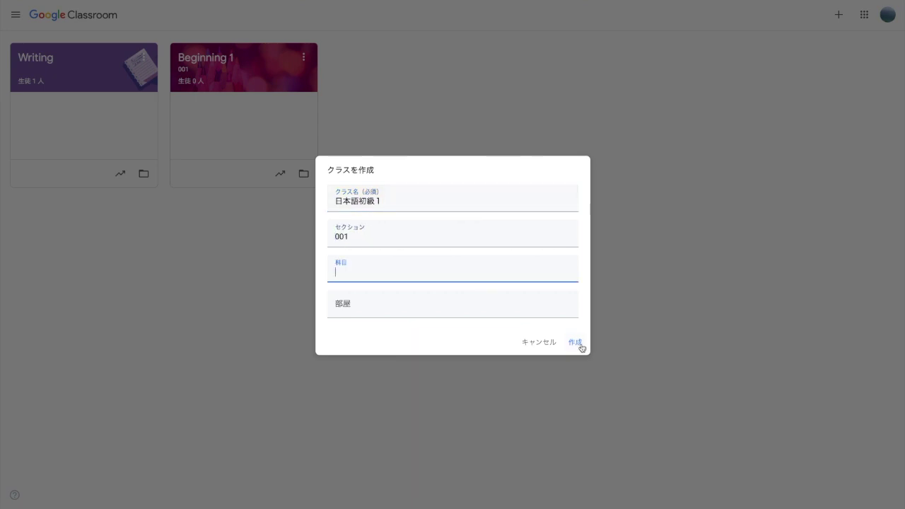
{"action": "left_click", "coordinate": [575, 343]}
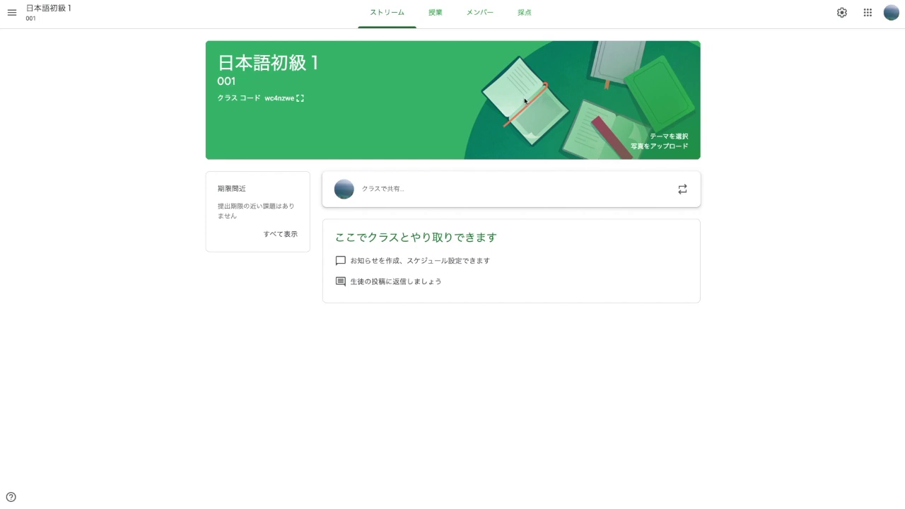
Apply the yellow theme with national flags from the 国語と社会 gallery category to the class
{"action": "left_click", "coordinate": [684, 138]}
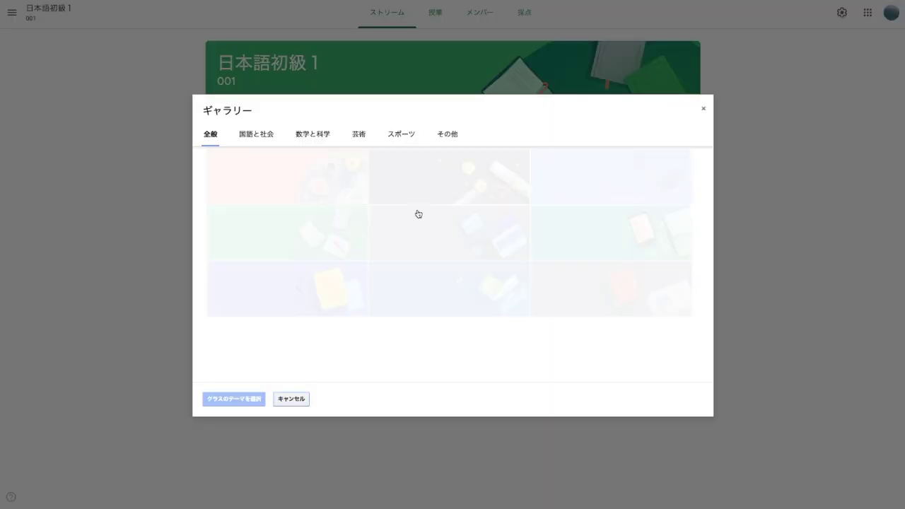
{"action": "left_click", "coordinate": [255, 134]}
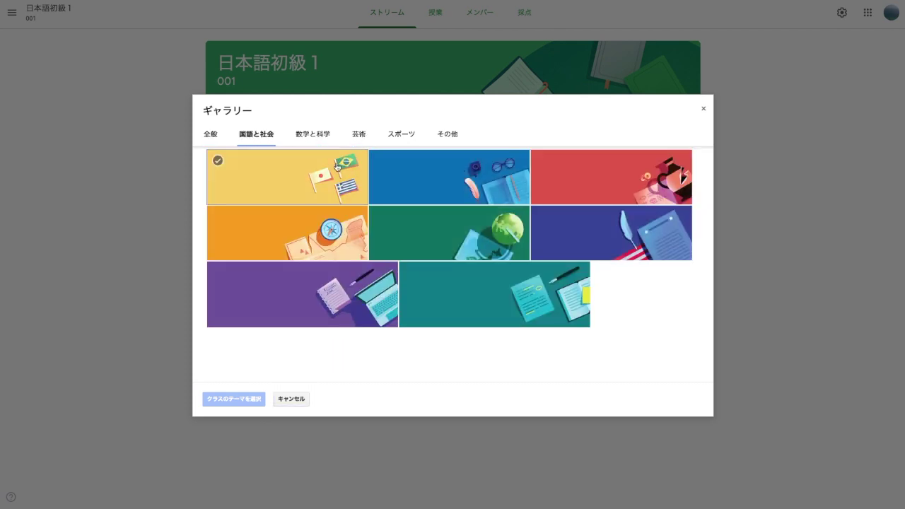
{"action": "left_click", "coordinate": [336, 167]}
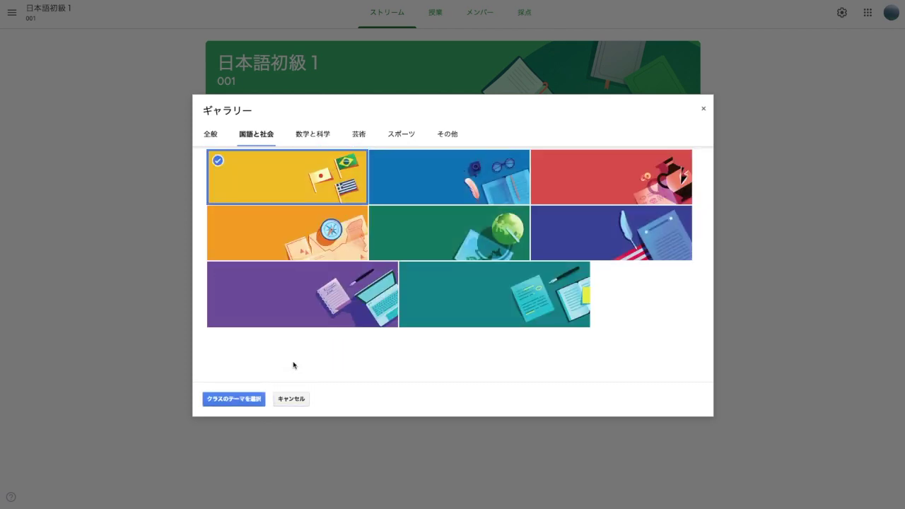
{"action": "left_click", "coordinate": [237, 399]}
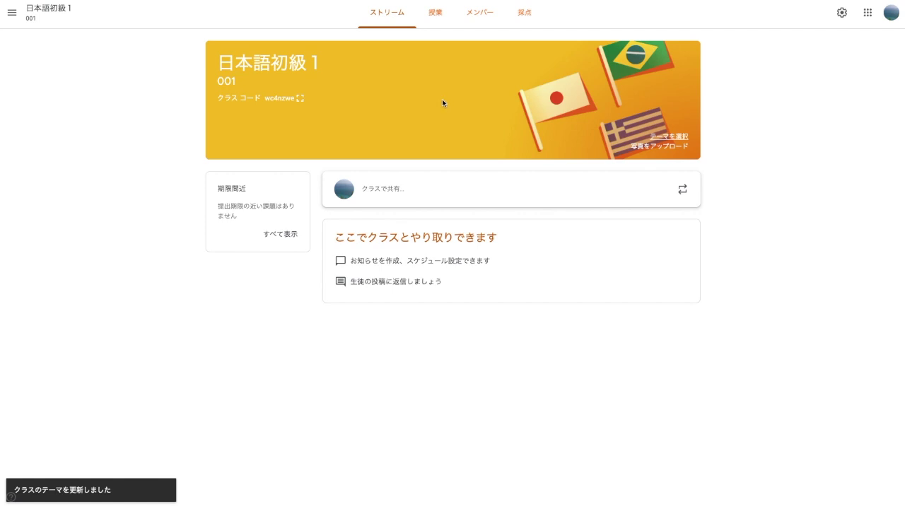
Display the class code enlarged, highlight the whole code, and close the enlarged view
{"action": "left_click", "coordinate": [300, 99]}
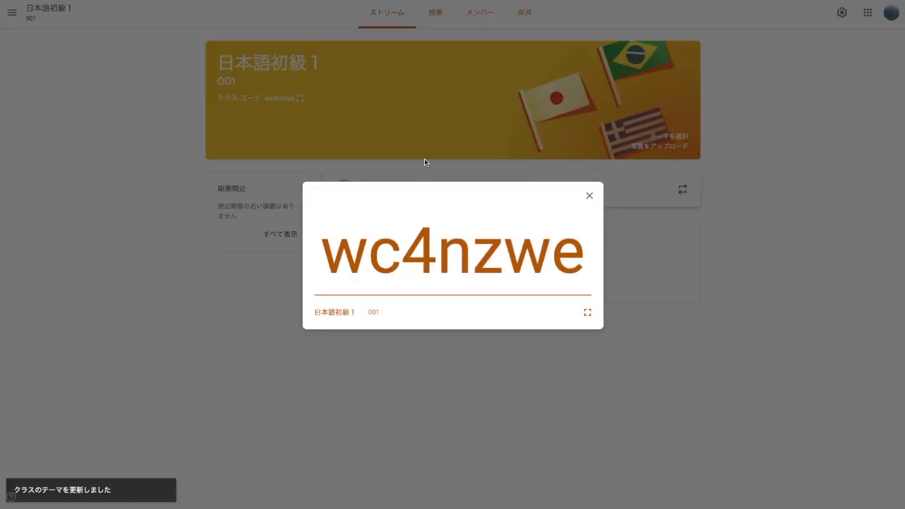
{"action": "left_click_drag", "start_coordinate": [327, 255], "coordinate": [576, 259]}
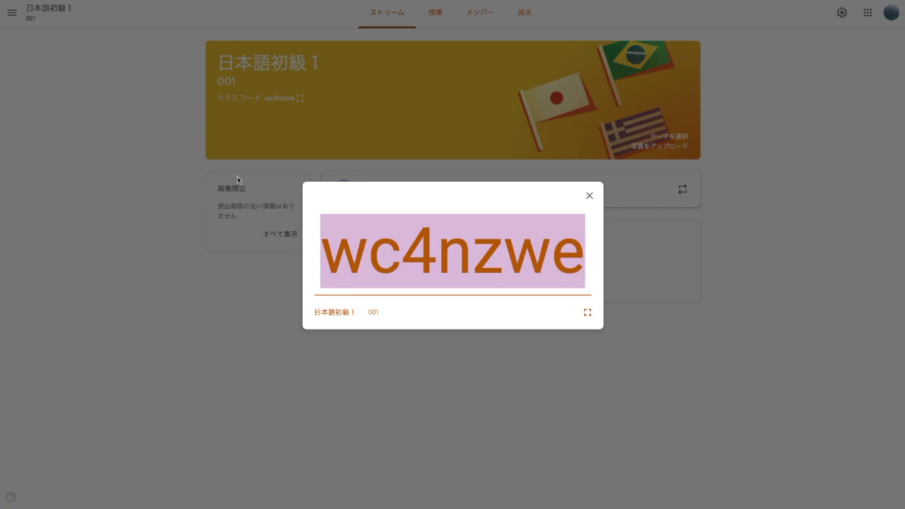
{"action": "left_click", "coordinate": [171, 171]}
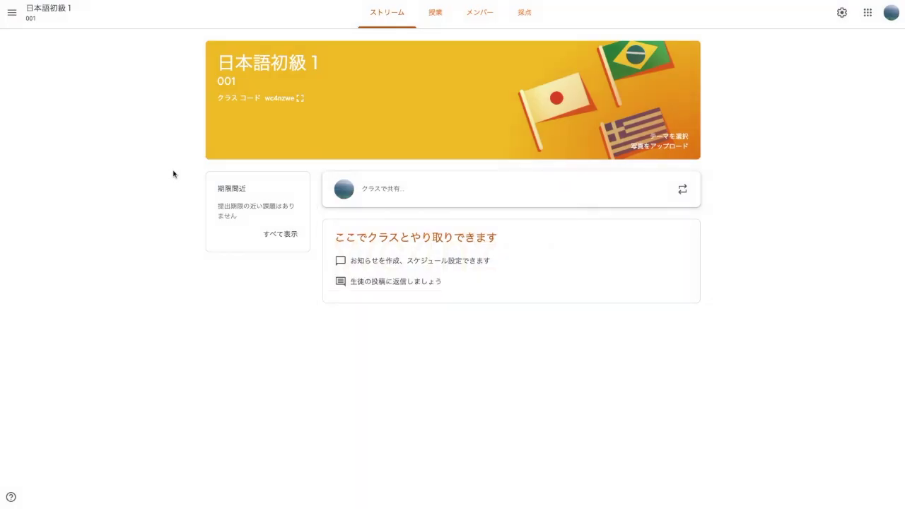
Look at the student invitation form among the class members and cancel it without inviting anyone
{"action": "left_click", "coordinate": [484, 21]}
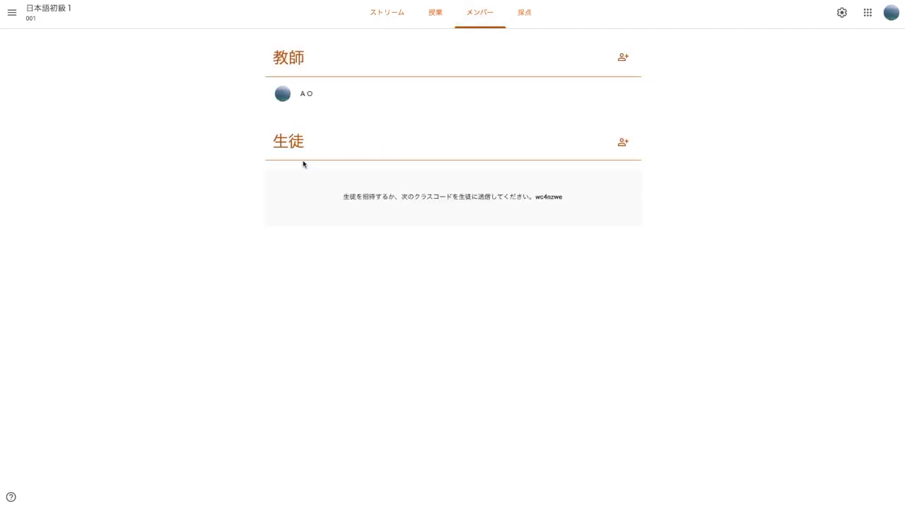
{"action": "left_click", "coordinate": [620, 144]}
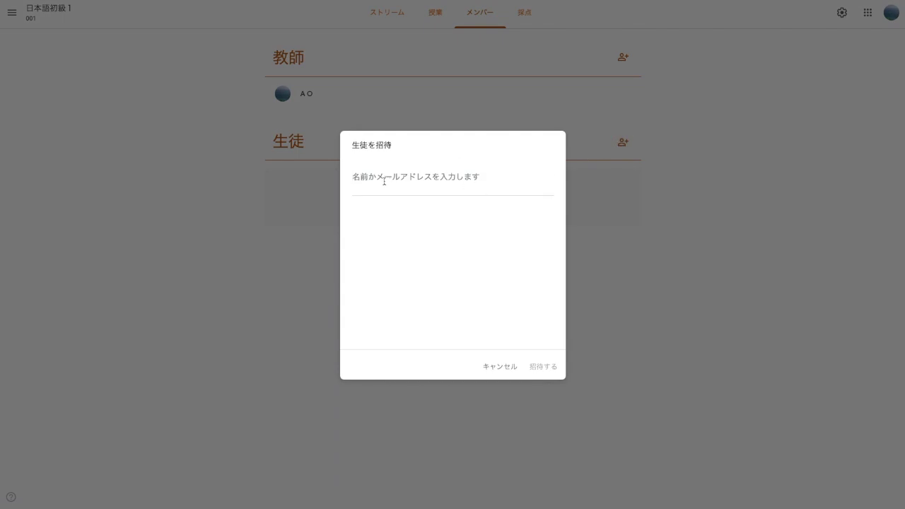
{"action": "left_click", "coordinate": [507, 369]}
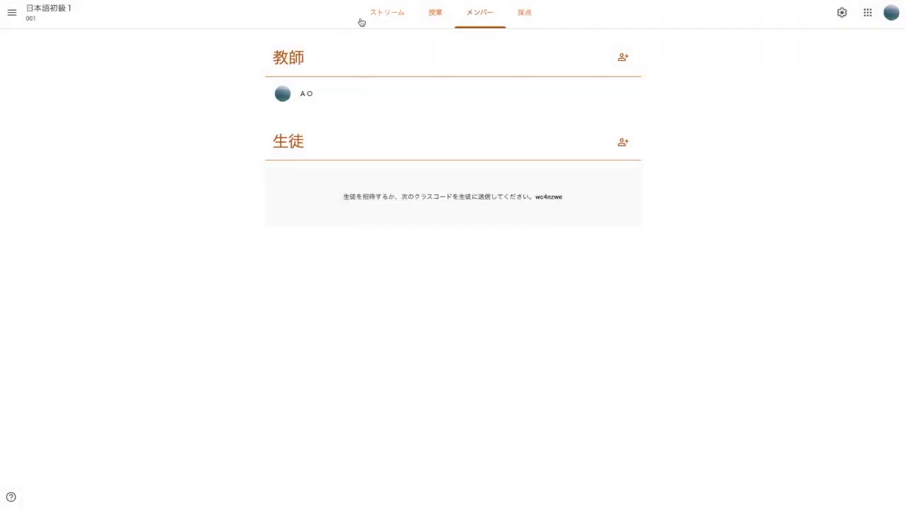
Return to the class stream, show the enlarged class code once more and close it
{"action": "left_click", "coordinate": [44, 12]}
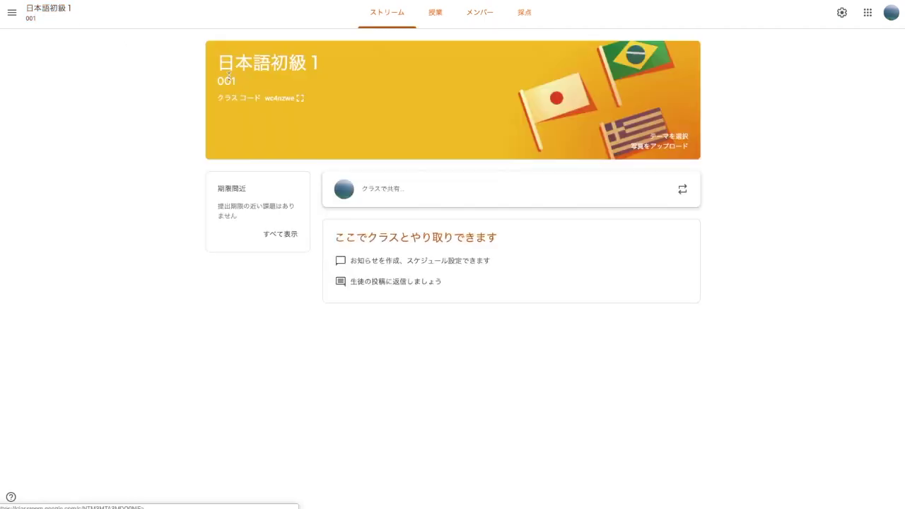
{"action": "left_click", "coordinate": [300, 99]}
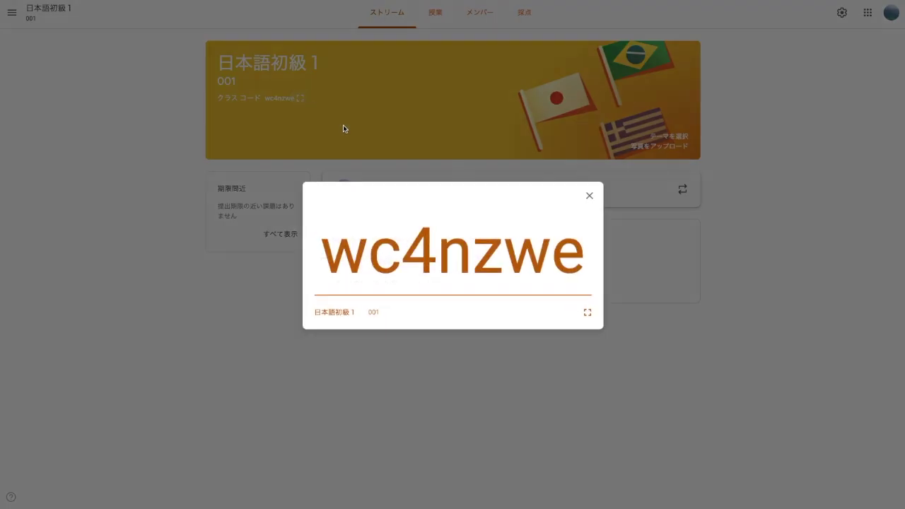
{"action": "left_click", "coordinate": [588, 197]}
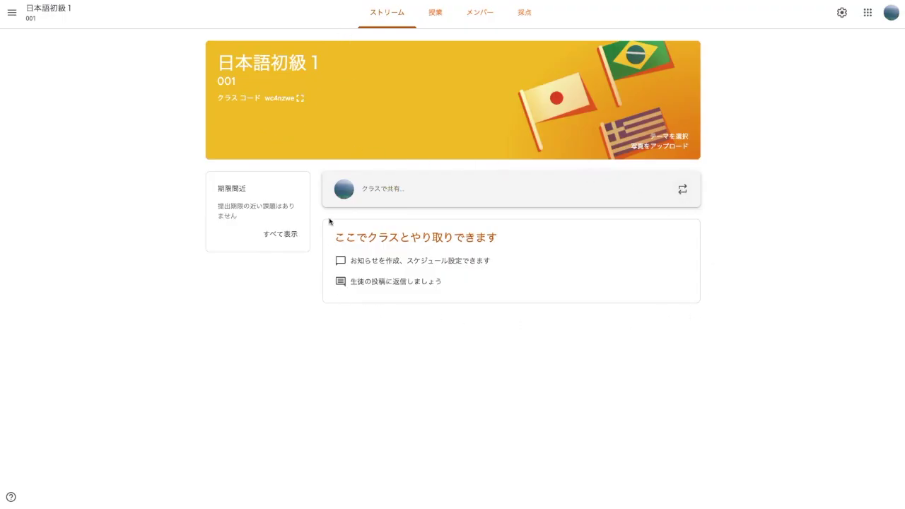
Start an announcement in the class stream and review which classes and students it can be addressed to
{"action": "left_click", "coordinate": [373, 192]}
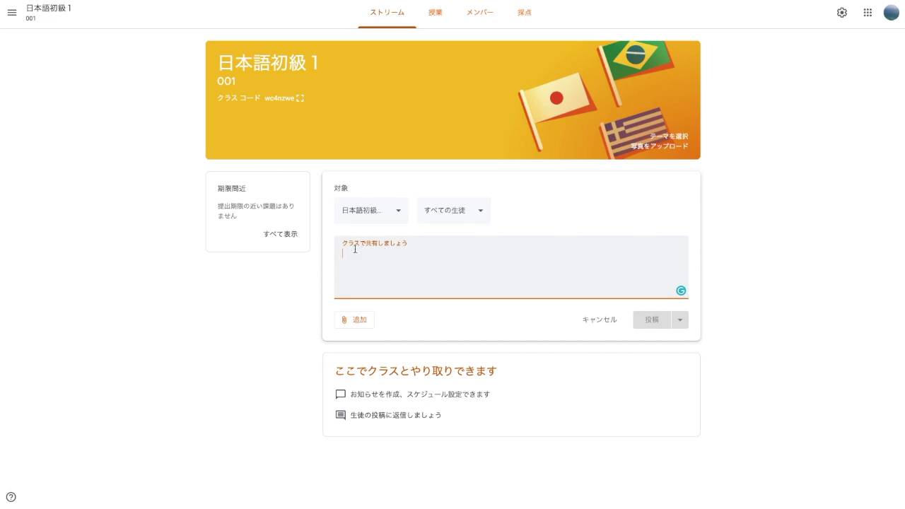
{"action": "left_click", "coordinate": [387, 210]}
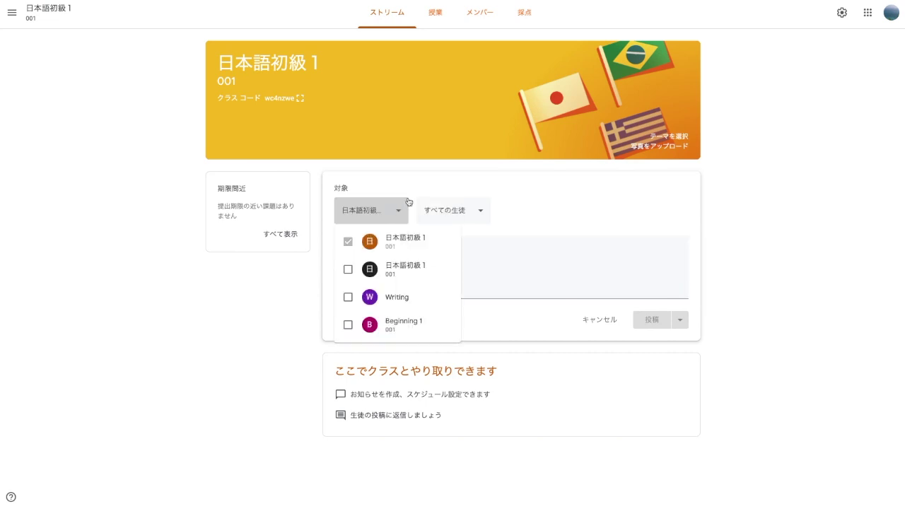
{"action": "left_click", "coordinate": [419, 195]}
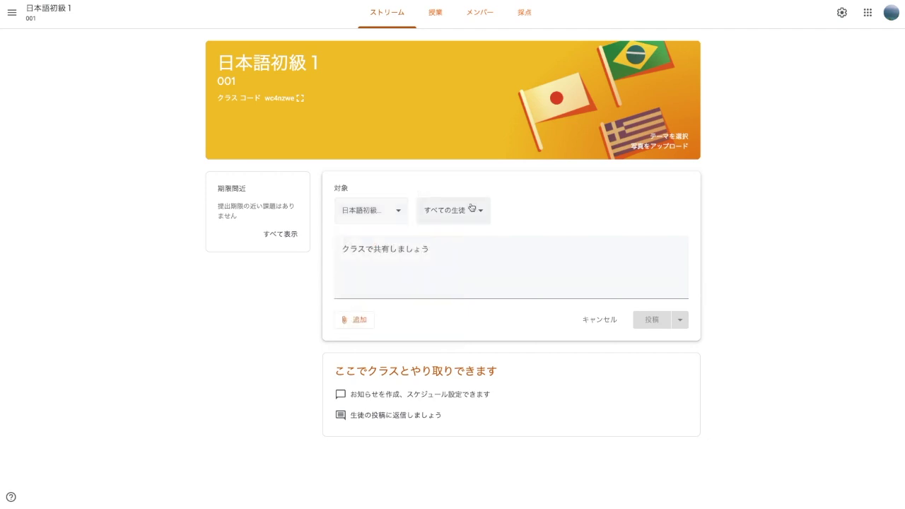
{"action": "left_click", "coordinate": [472, 211]}
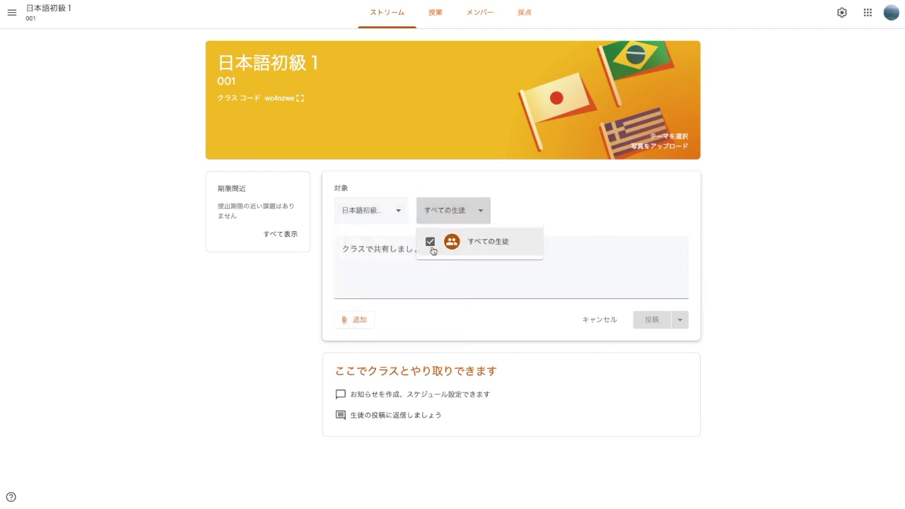
{"action": "left_click", "coordinate": [526, 212]}
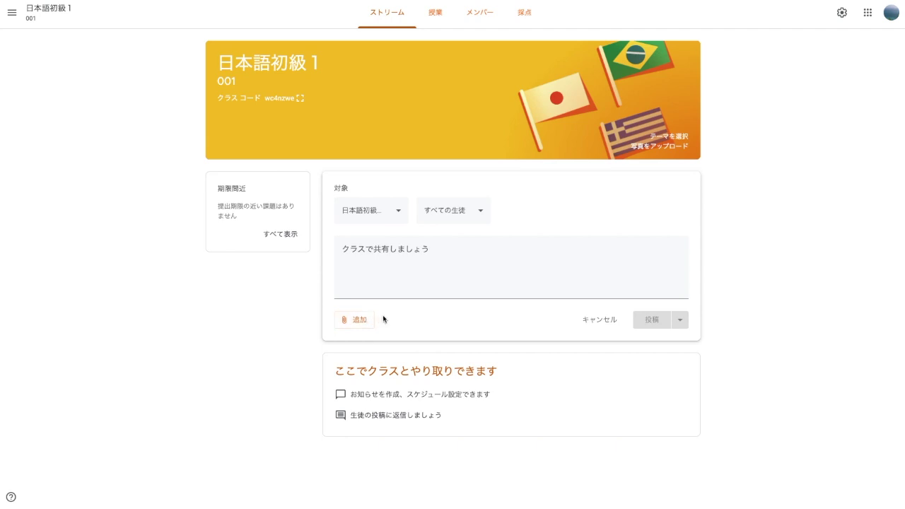
Write the announcement "明日までにこの資料を読んでおいてください。" and check its scheduling settings without setting a schedule
{"action": "left_click", "coordinate": [394, 272]}
{"action": "type", "text": "明日までにこの資料を読んでおいてください。"}
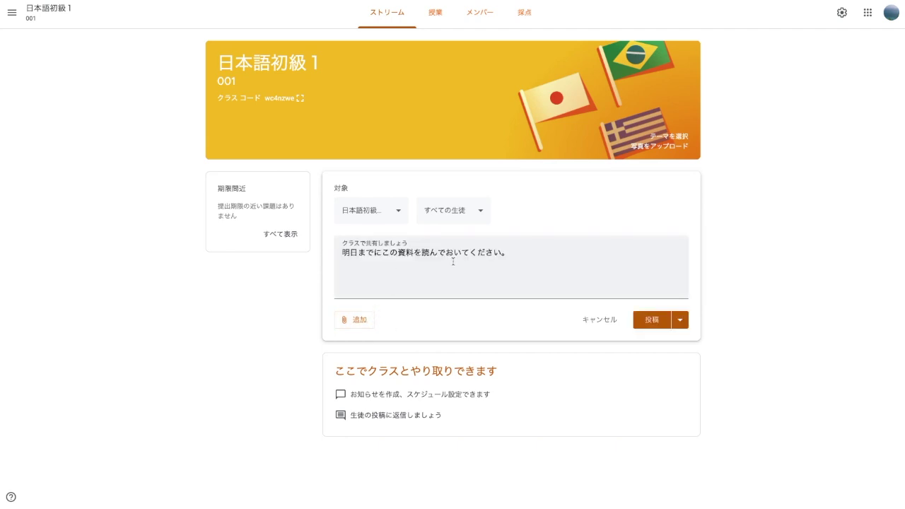
{"action": "left_click", "coordinate": [681, 322]}
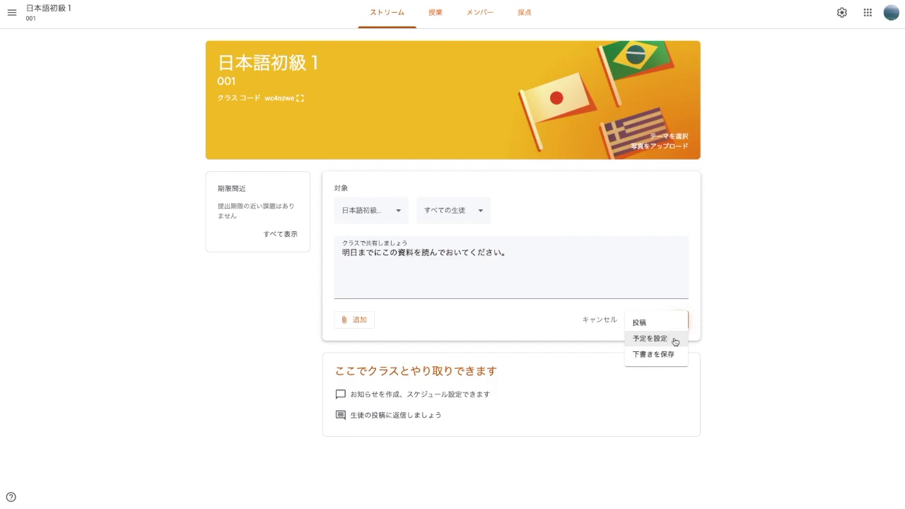
{"action": "left_click", "coordinate": [675, 340]}
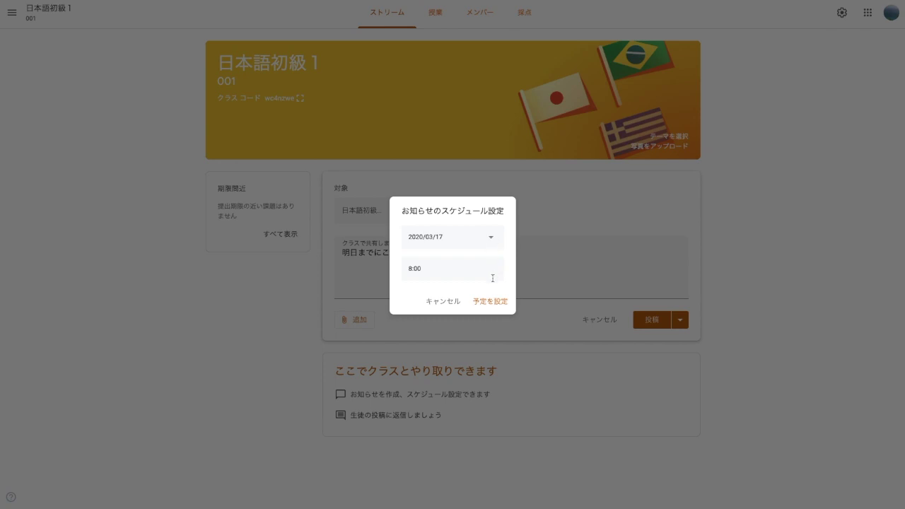
{"action": "left_click", "coordinate": [453, 301]}
Add a topic named 第１課 to the classwork of the class
{"action": "left_click", "coordinate": [435, 13]}
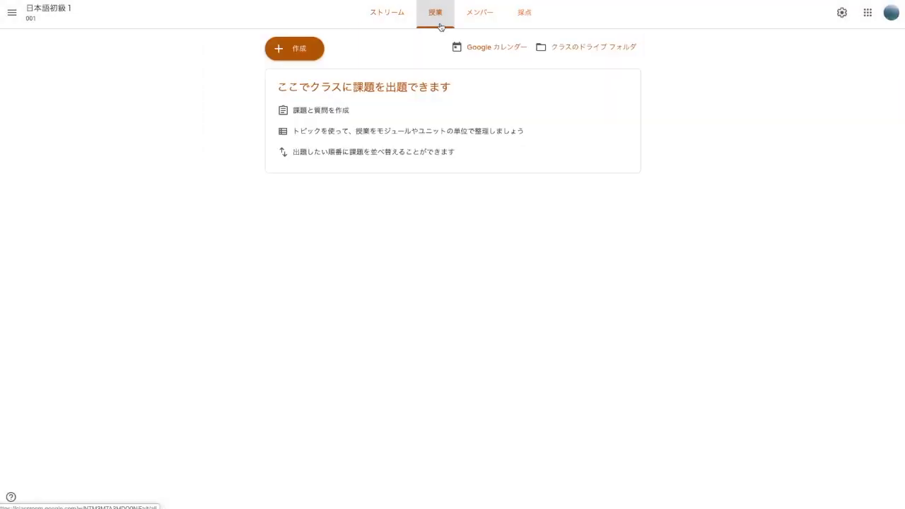
{"action": "left_click", "coordinate": [290, 49]}
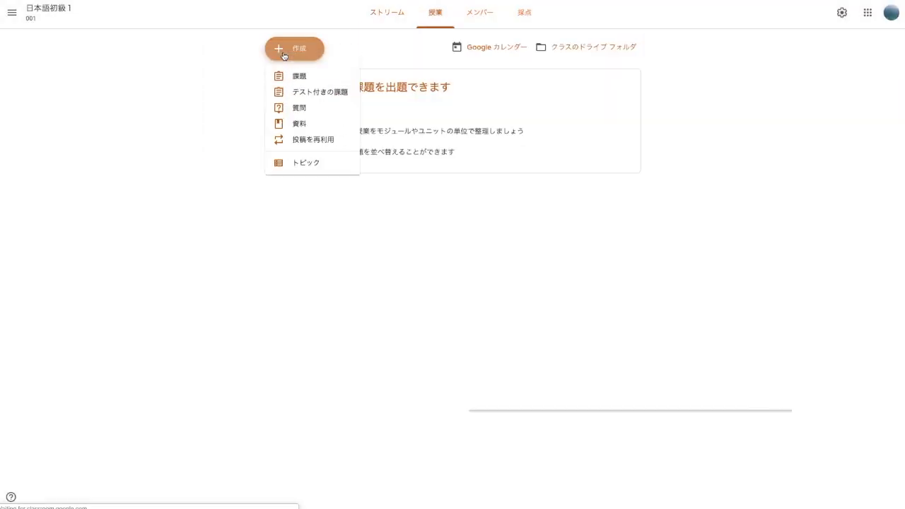
{"action": "left_click", "coordinate": [325, 165]}
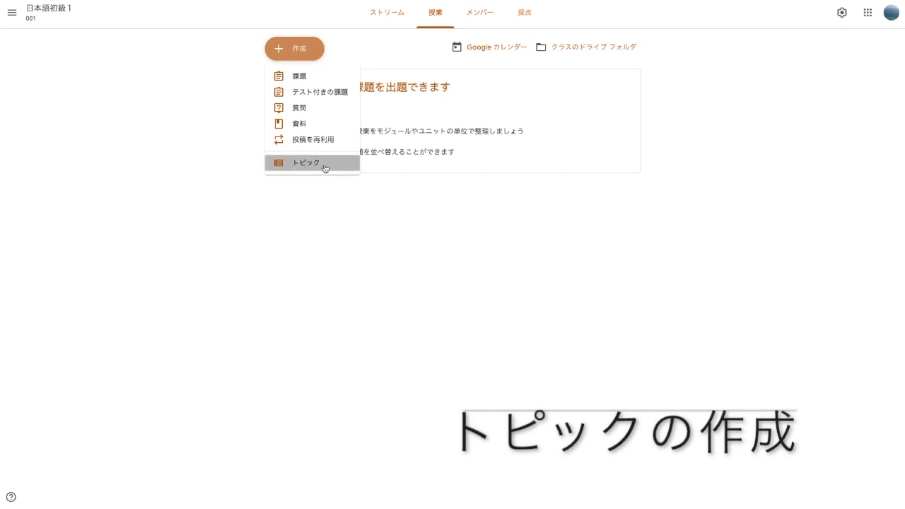
{"action": "type", "text": "だいいっか"}
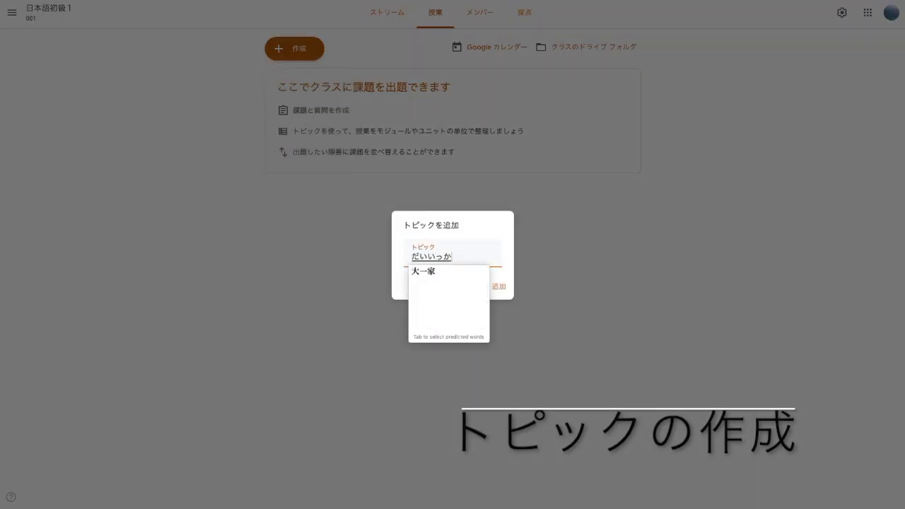
{"action": "key", "text": "space"}
{"action": "key", "text": "space"}
{"action": "key", "text": "Return"}
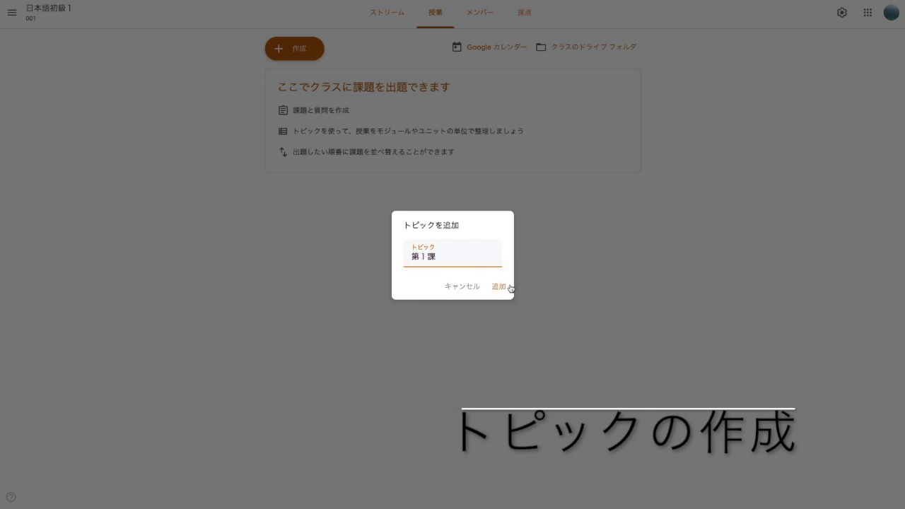
{"action": "left_click", "coordinate": [502, 288]}
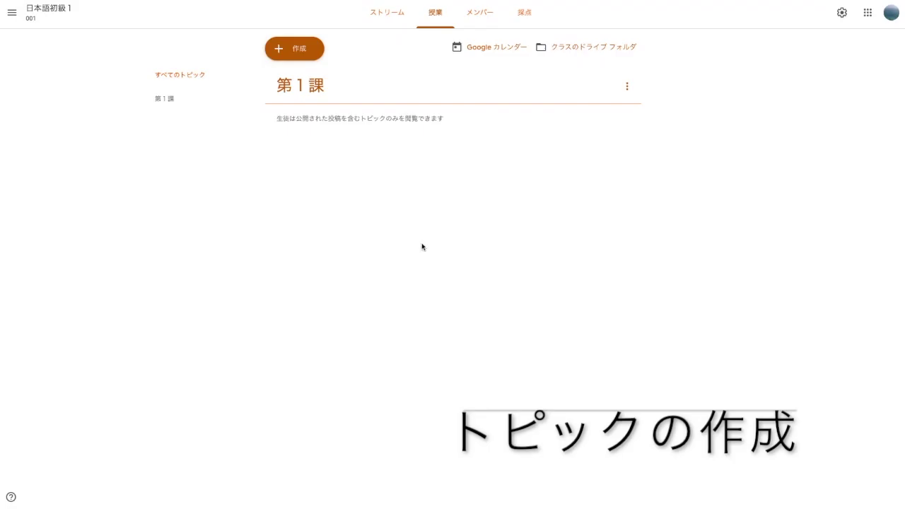
Add a second classwork topic named 第２課 and reorder the topics so that 第１課 comes first
{"action": "left_click", "coordinate": [282, 59]}
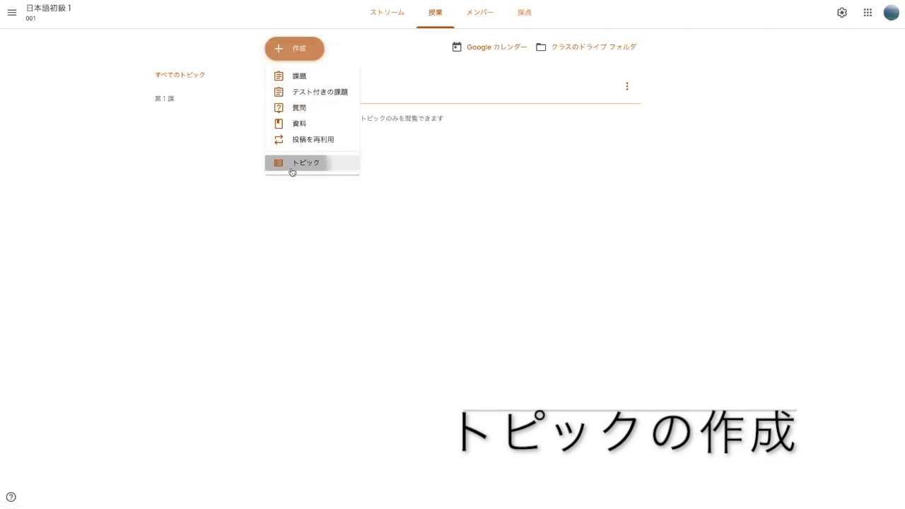
{"action": "left_click", "coordinate": [306, 163]}
{"action": "type", "text": "dai2ka"}
{"action": "key", "text": "space"}
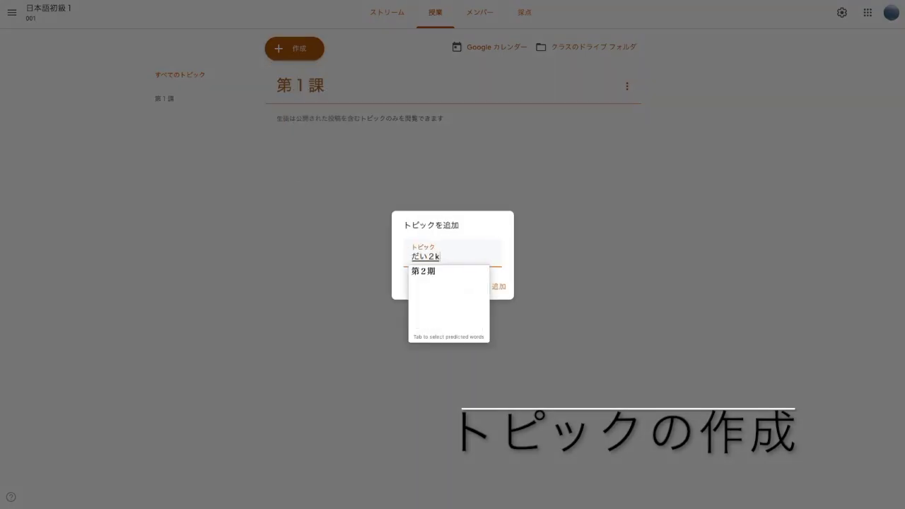
{"action": "key", "text": "Return"}
{"action": "left_click", "coordinate": [496, 287]}
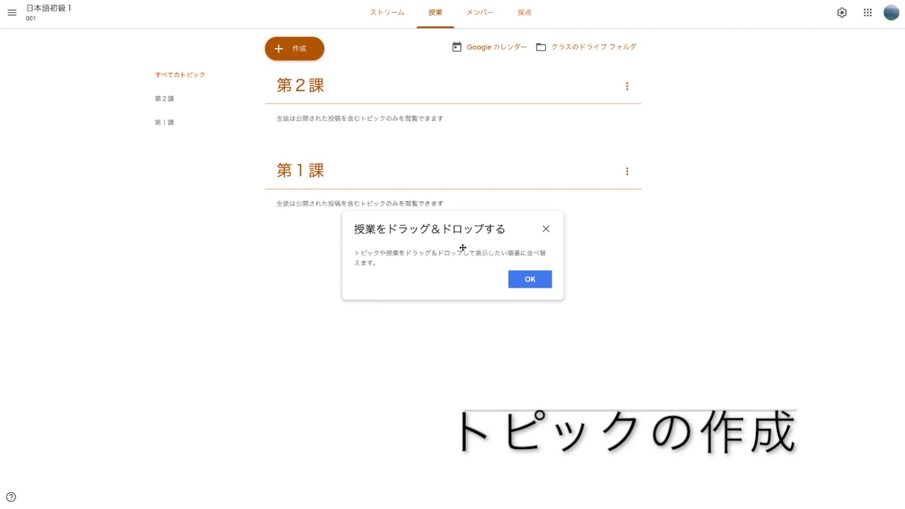
{"action": "left_click", "coordinate": [539, 280]}
{"action": "left_click_drag", "start_coordinate": [317, 171], "coordinate": [302, 93]}
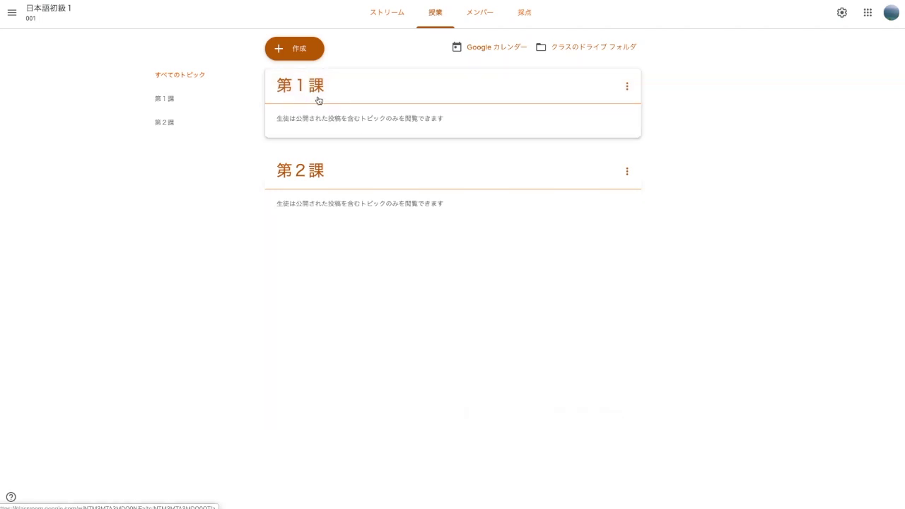
Start a regular assignment titled 言葉のチェック, leaving its details empty
{"action": "left_click", "coordinate": [288, 55]}
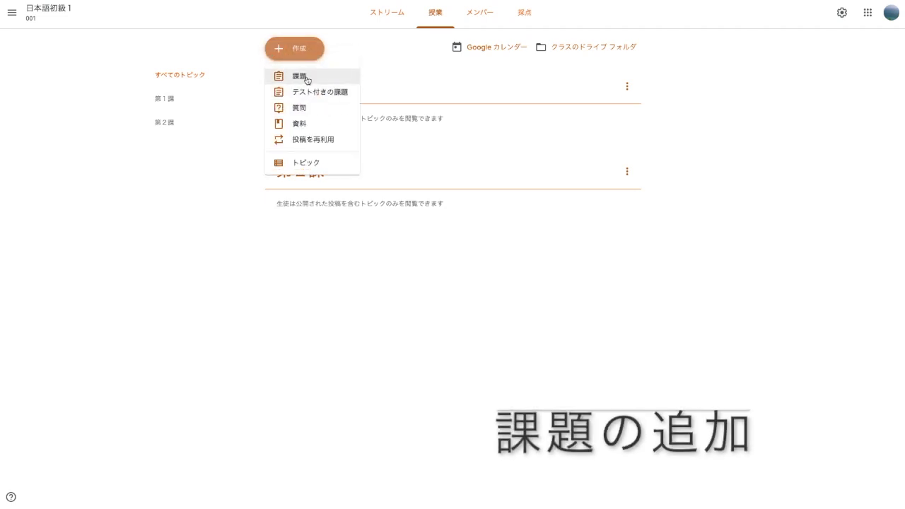
{"action": "left_click", "coordinate": [307, 77]}
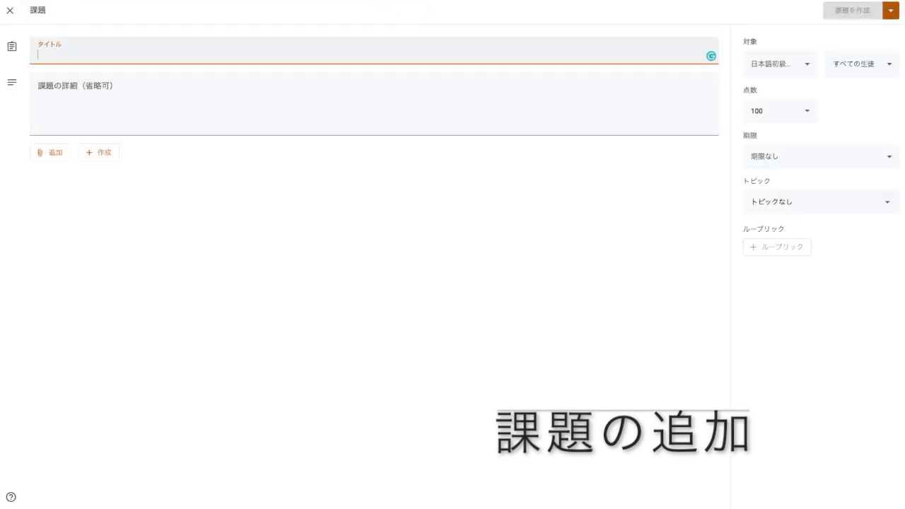
{"action": "type", "text": "言葉のチェック"}
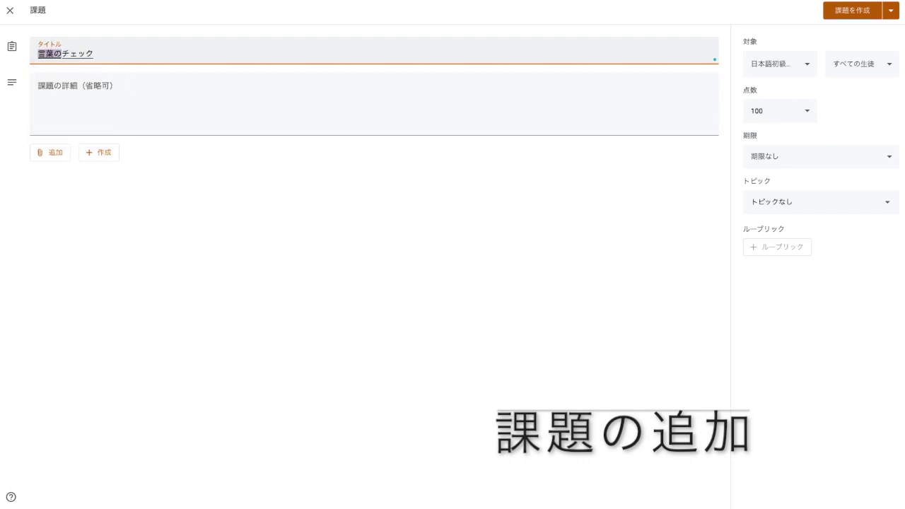
{"action": "key", "text": "Return"}
{"action": "left_click", "coordinate": [92, 89]}
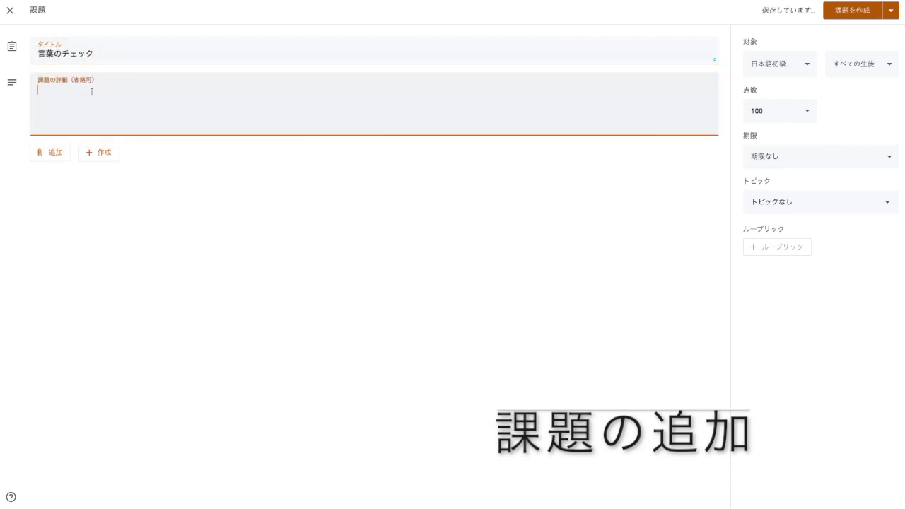
Attach the file J1115 Detailed 3_24 Ch5-1.docx from the device to the assignment and have a copy made for each student
{"action": "left_click", "coordinate": [50, 153]}
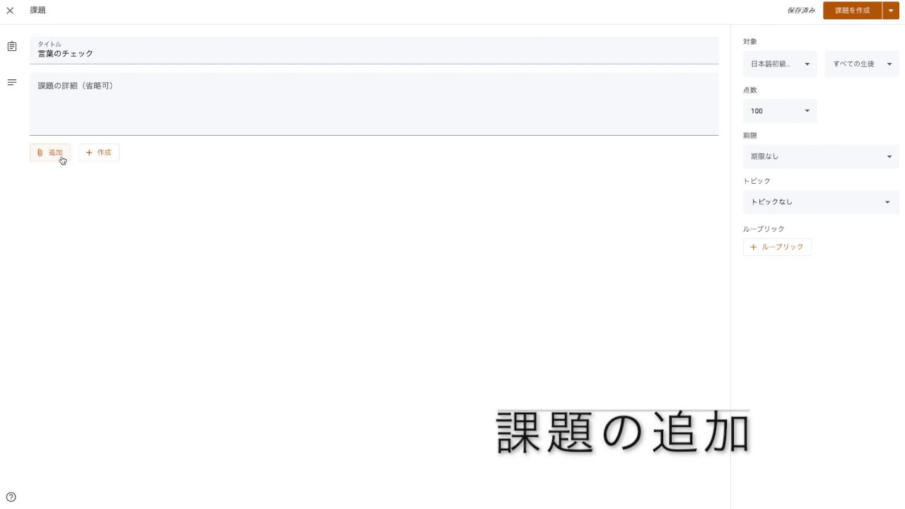
{"action": "left_click", "coordinate": [61, 158]}
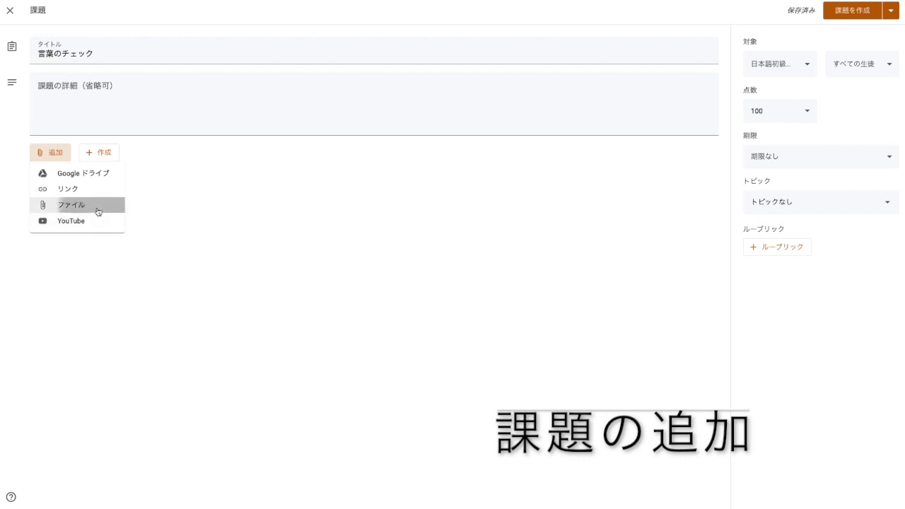
{"action": "left_click", "coordinate": [94, 207]}
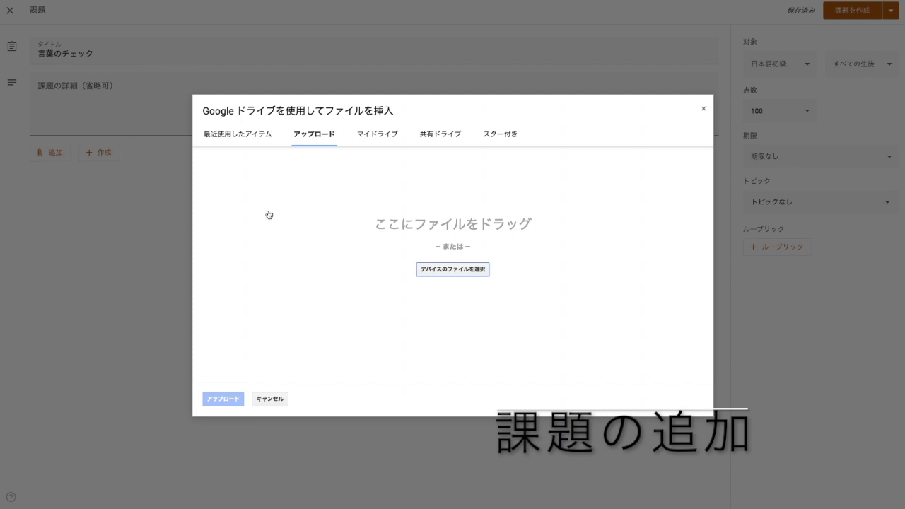
{"action": "left_click", "coordinate": [453, 270]}
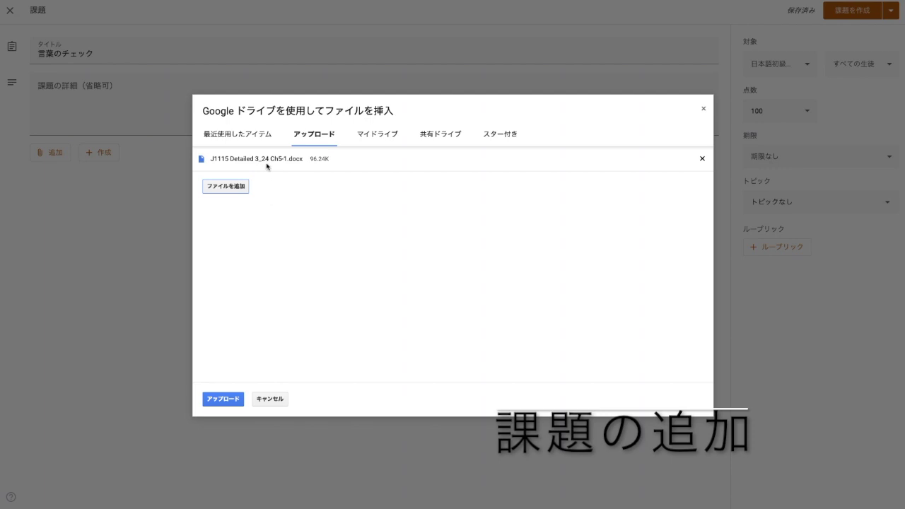
{"action": "left_click", "coordinate": [223, 399]}
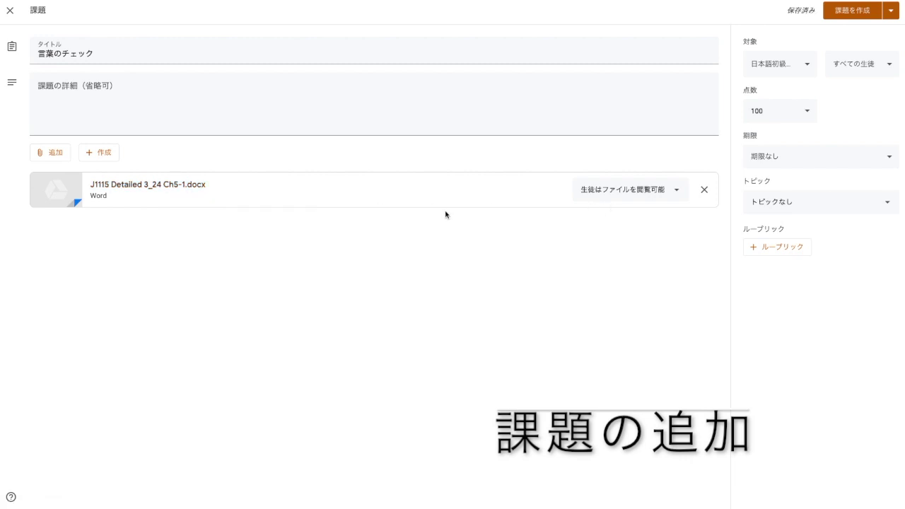
{"action": "left_click", "coordinate": [650, 201]}
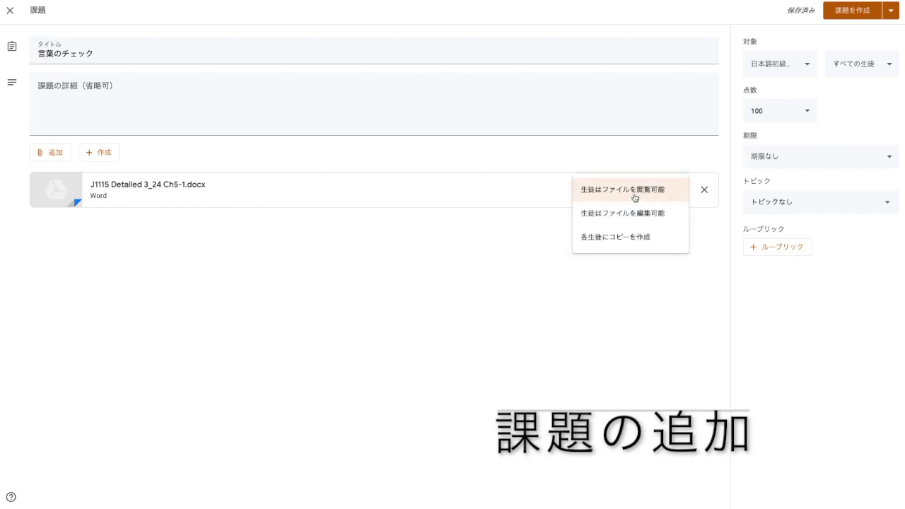
{"action": "left_click", "coordinate": [585, 240]}
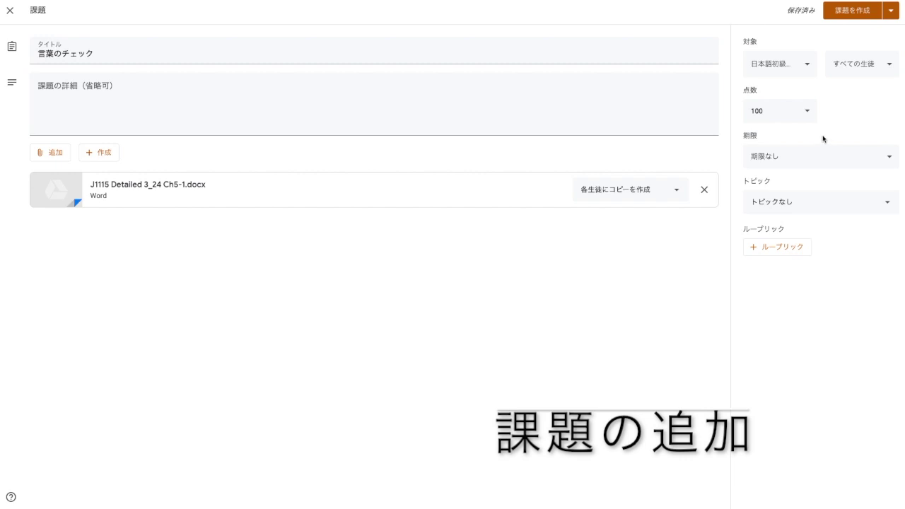
Try a score of 5 points for the assignment, but settle on no grading (採点なし)
{"action": "left_click", "coordinate": [805, 113]}
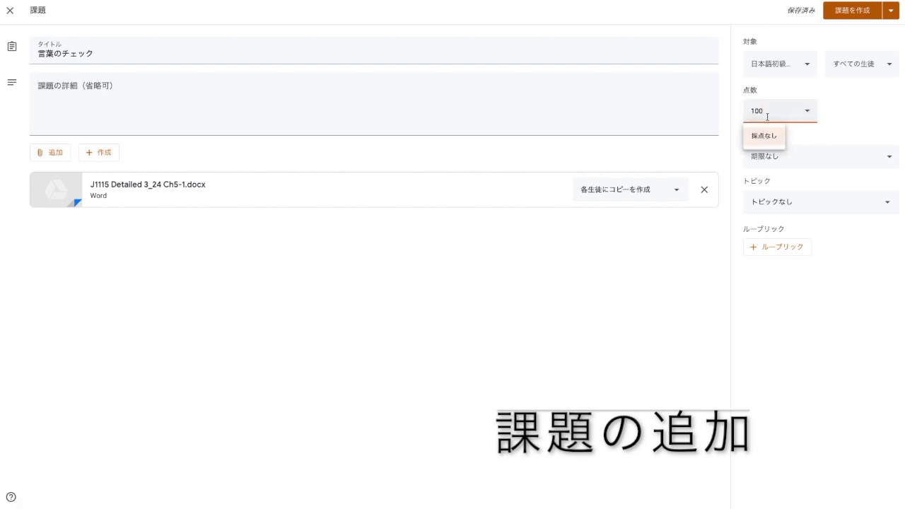
{"action": "key", "text": "BackSpace"}
{"action": "key", "text": "BackSpace"}
{"action": "type", "text": "5"}
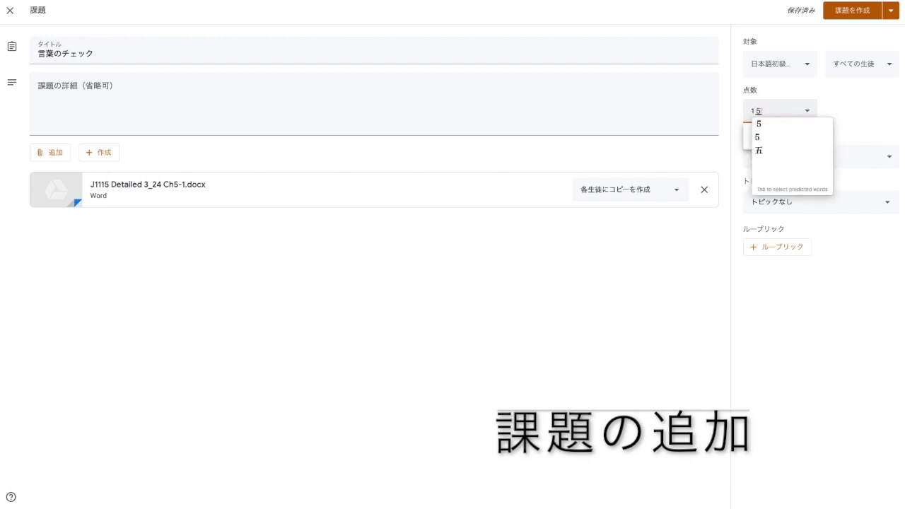
{"action": "key", "text": "BackSpace"}
{"action": "key", "text": "BackSpace"}
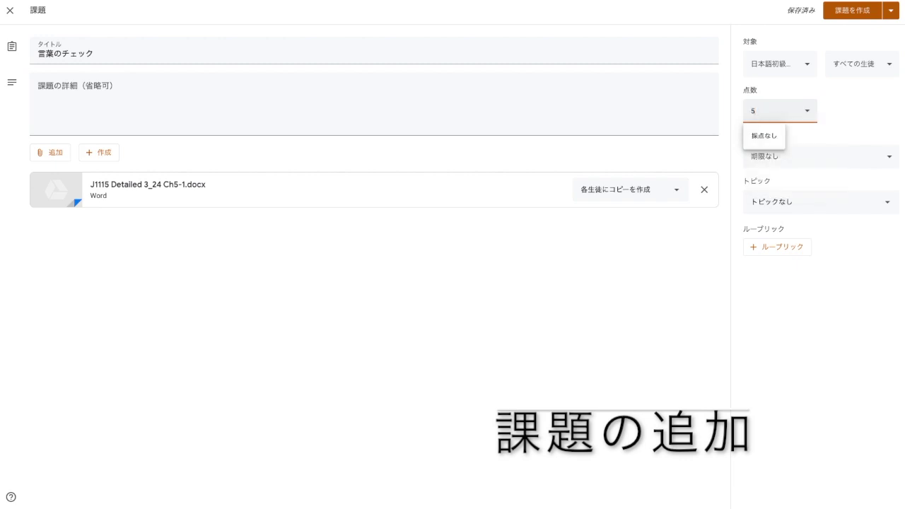
{"action": "left_click", "coordinate": [767, 135]}
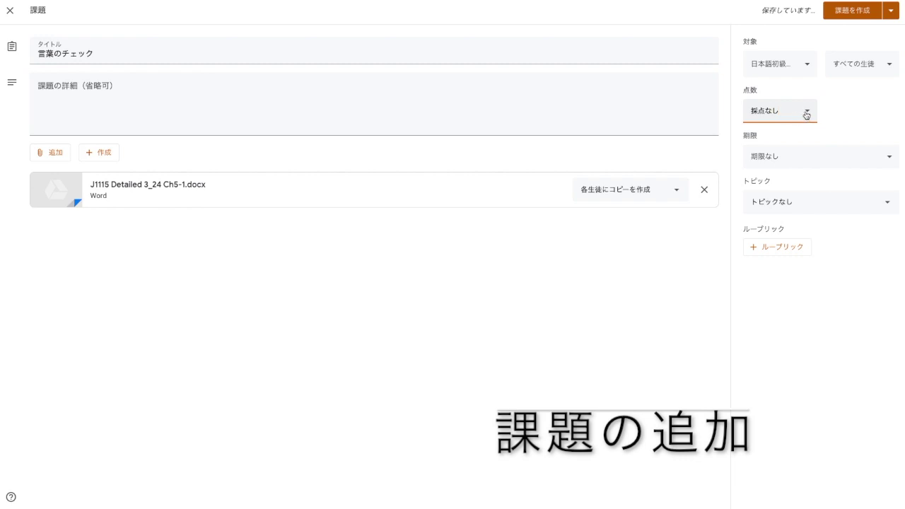
Set the assignment's due date to March 19, 2020
{"action": "left_click", "coordinate": [819, 157]}
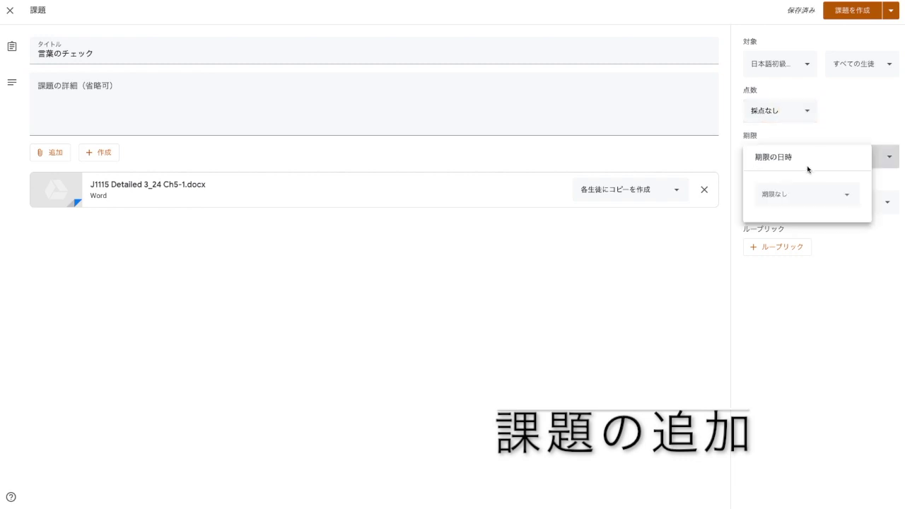
{"action": "left_click", "coordinate": [852, 201]}
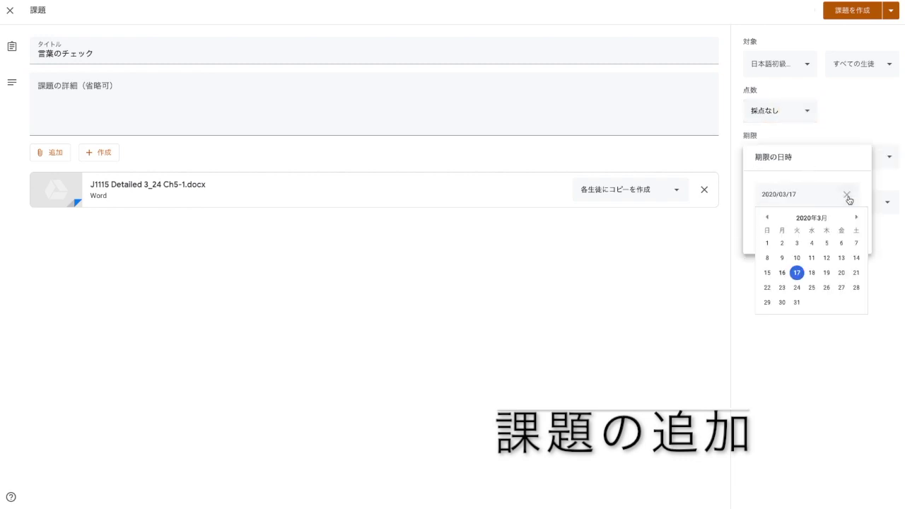
{"action": "left_click", "coordinate": [826, 276]}
{"action": "left_click", "coordinate": [776, 271]}
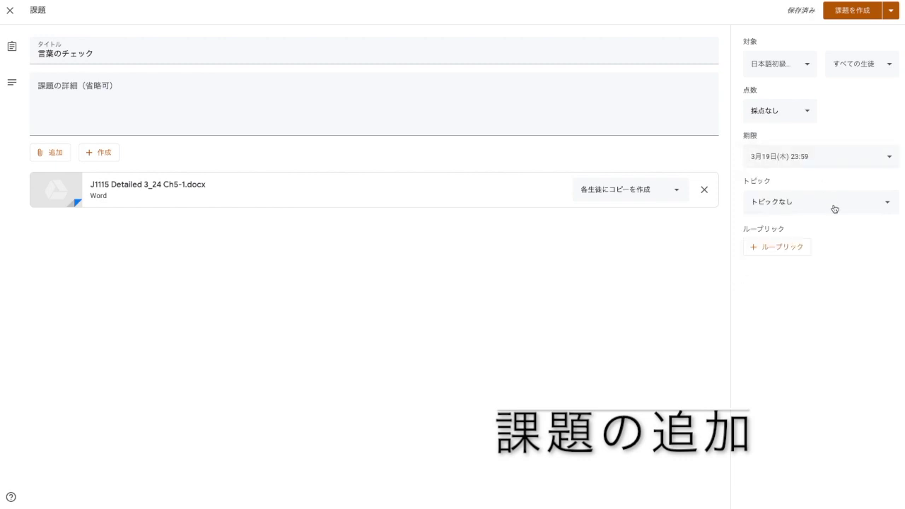
Create a new topic named 第５課 for the assignment instead of choosing an existing one
{"action": "left_click", "coordinate": [809, 208]}
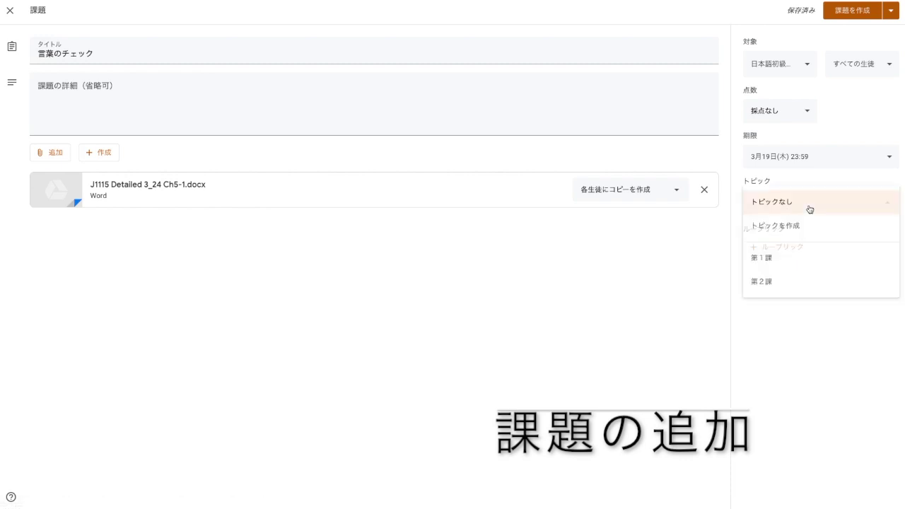
{"action": "left_click", "coordinate": [801, 226]}
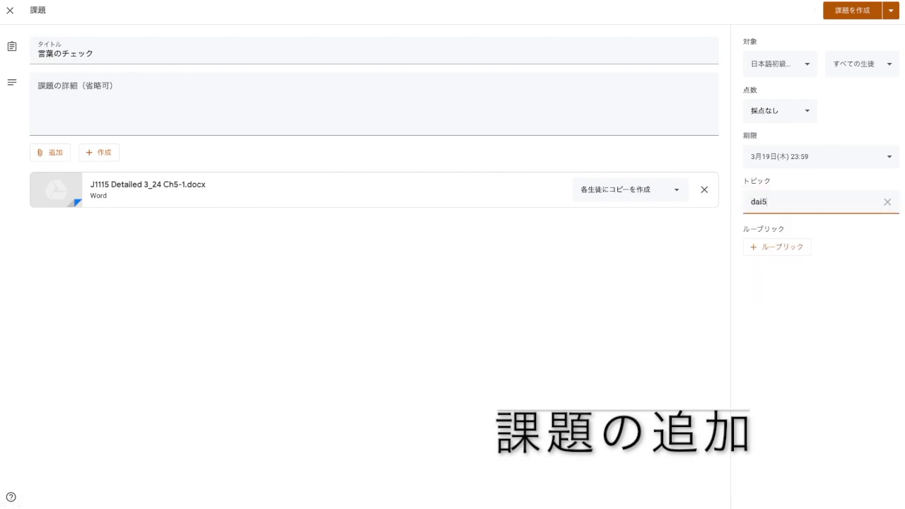
{"action": "type", "text": "第５課"}
{"action": "key", "text": "Return"}
{"action": "left_click", "coordinate": [890, 10]}
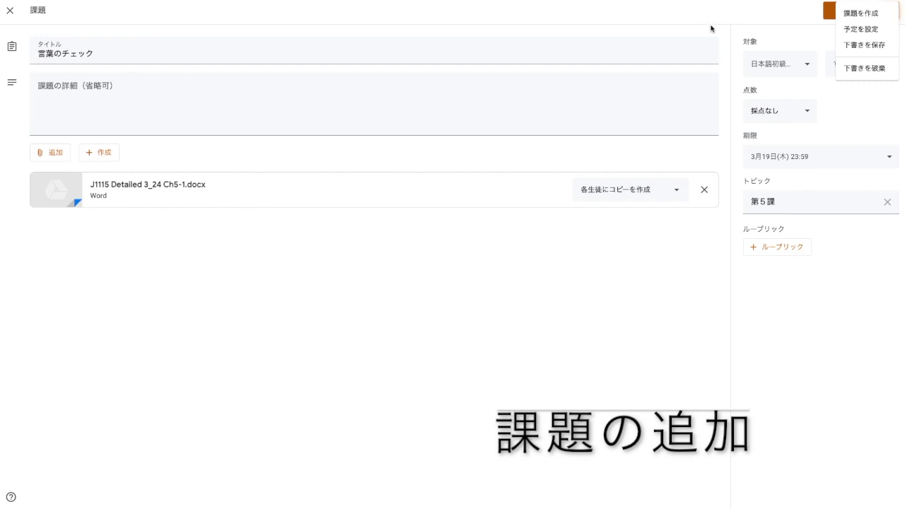
{"action": "left_click", "coordinate": [868, 30]}
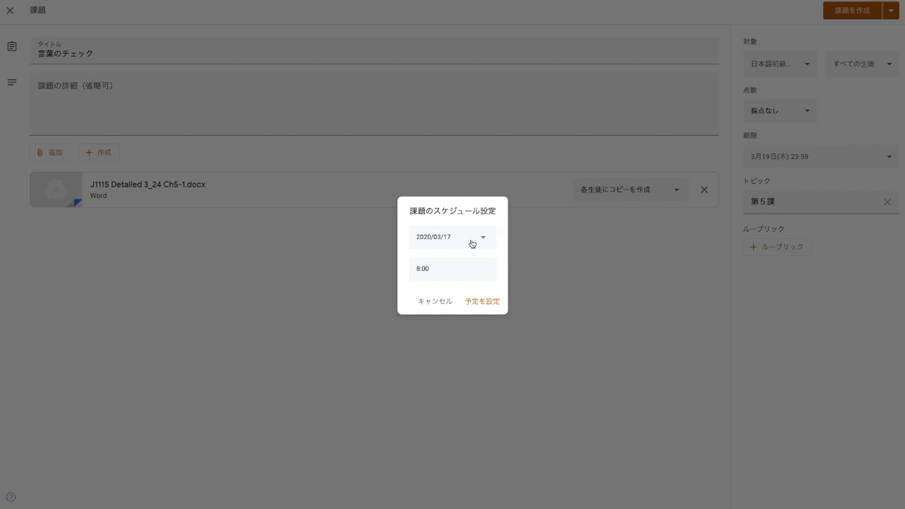
{"action": "left_click", "coordinate": [537, 258]}
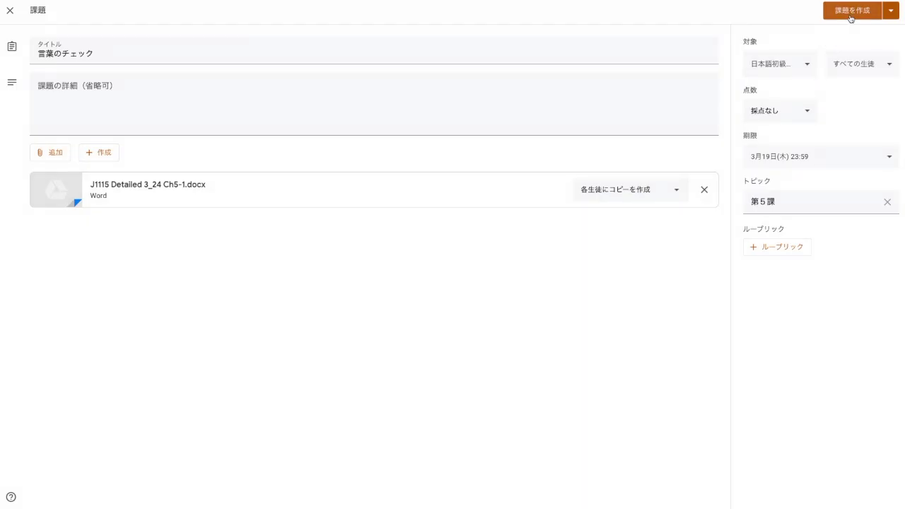
Create the assignment 言葉のチェック right away and open its detail page from topic 第５課
{"action": "left_click", "coordinate": [850, 15]}
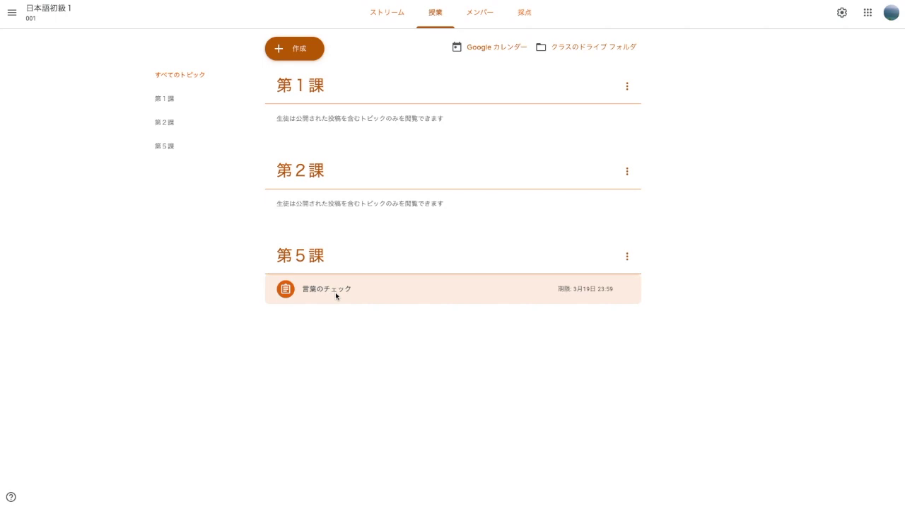
{"action": "left_click", "coordinate": [303, 291]}
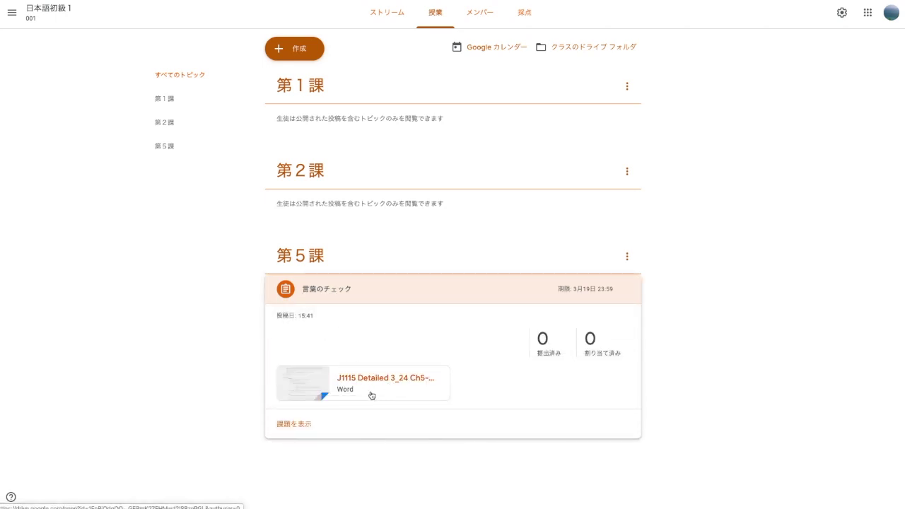
{"action": "left_click", "coordinate": [306, 426]}
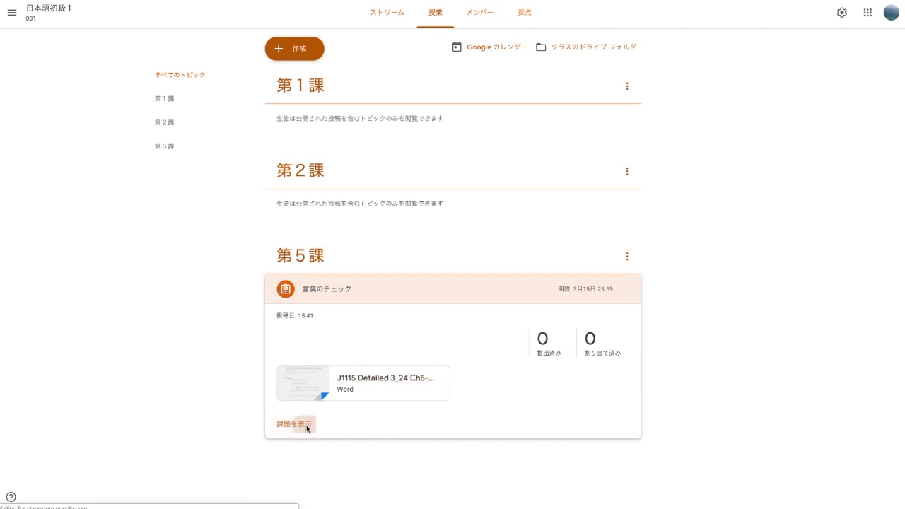
Look at the assignment's instructions and student submissions, and return to the class's classwork list
{"action": "left_click", "coordinate": [422, 17]}
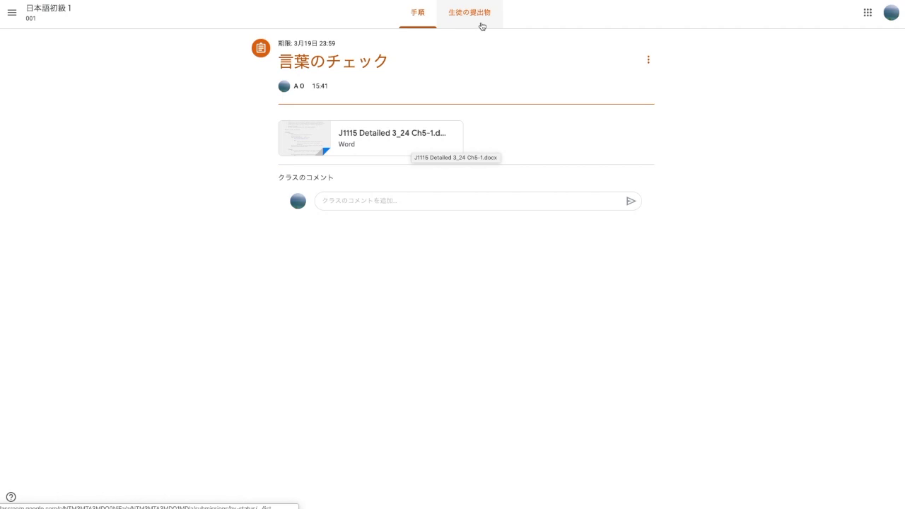
{"action": "left_click", "coordinate": [481, 21]}
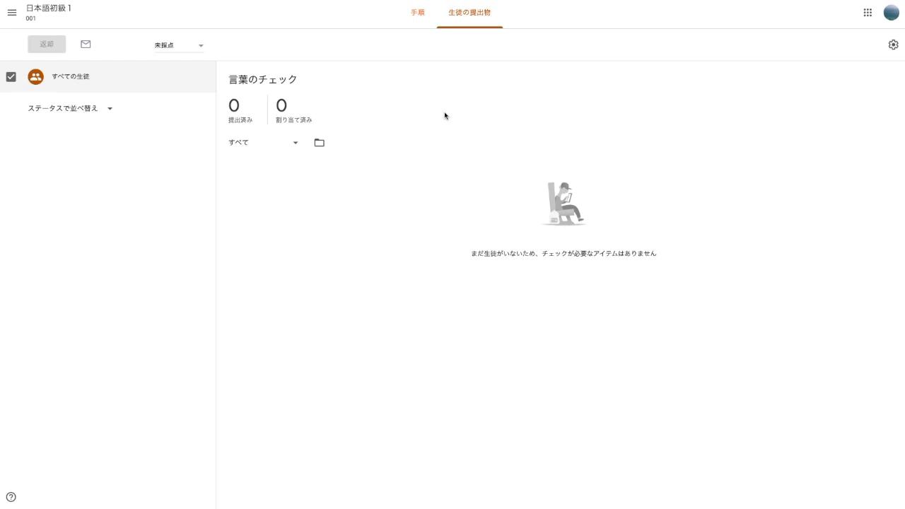
{"action": "key", "text": "alt+Left"}
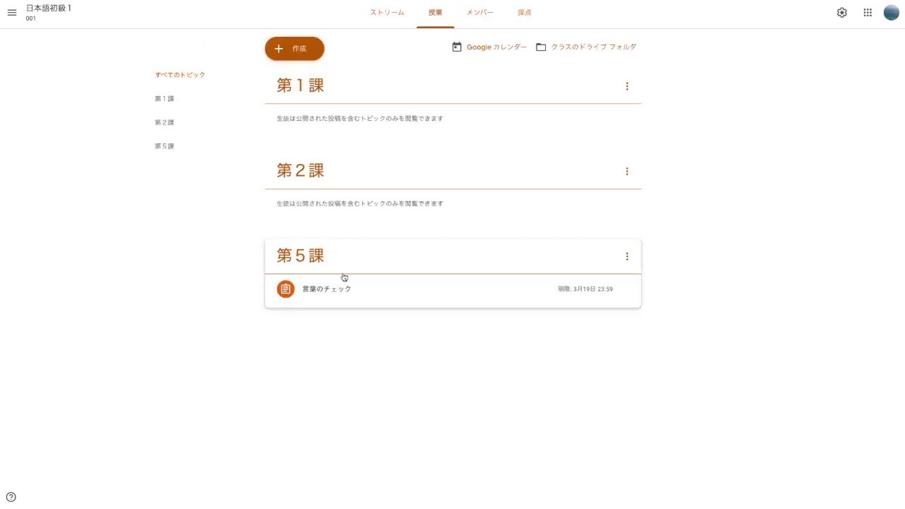
Start an assignment with a test (テスト付きの課題) and open its attached Blank Quiz form to look at the title and questions
{"action": "left_click", "coordinate": [298, 60]}
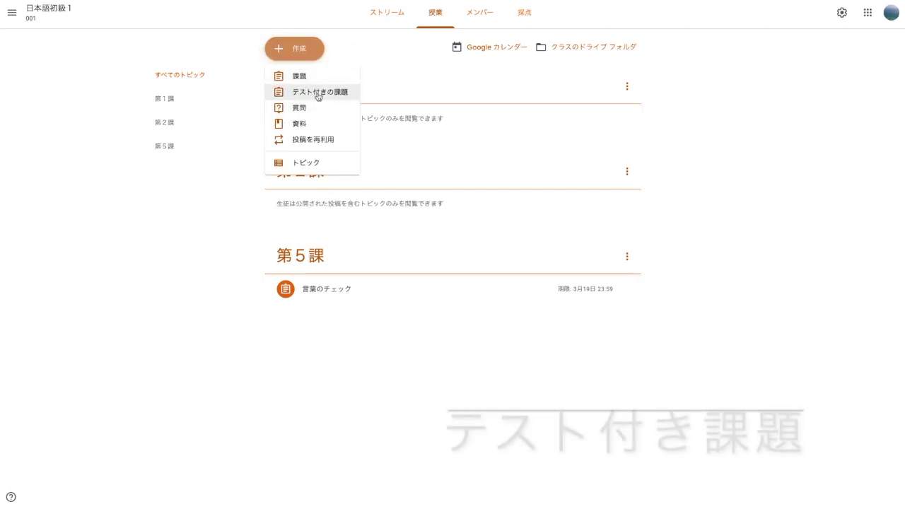
{"action": "left_click", "coordinate": [345, 99]}
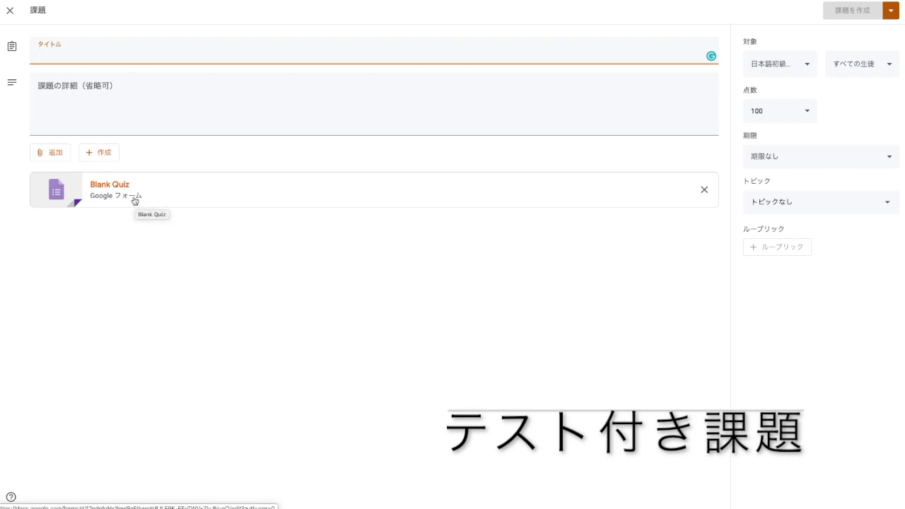
{"action": "left_click", "coordinate": [127, 189]}
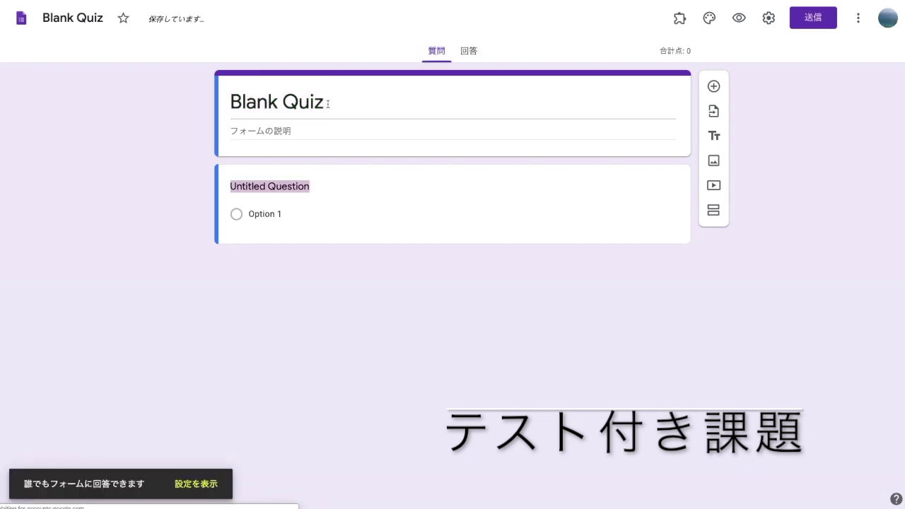
{"action": "left_click", "coordinate": [326, 106]}
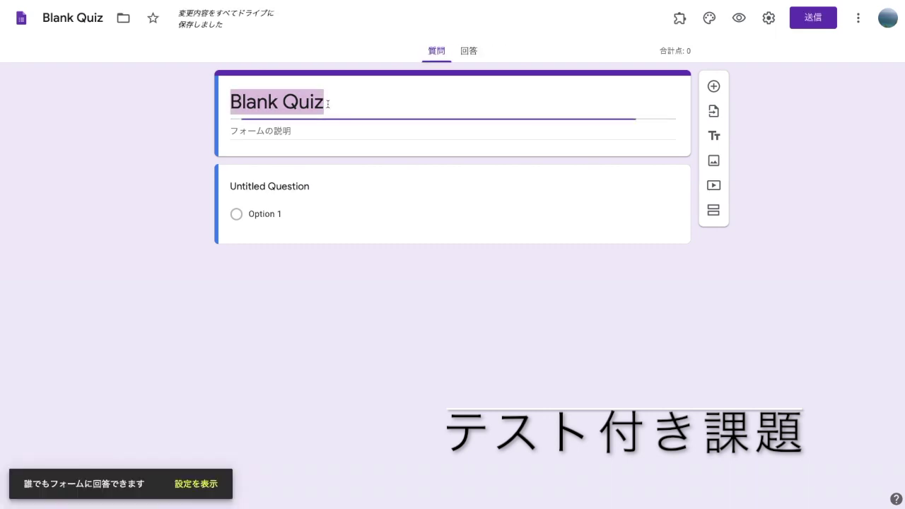
{"action": "left_click", "coordinate": [364, 113]}
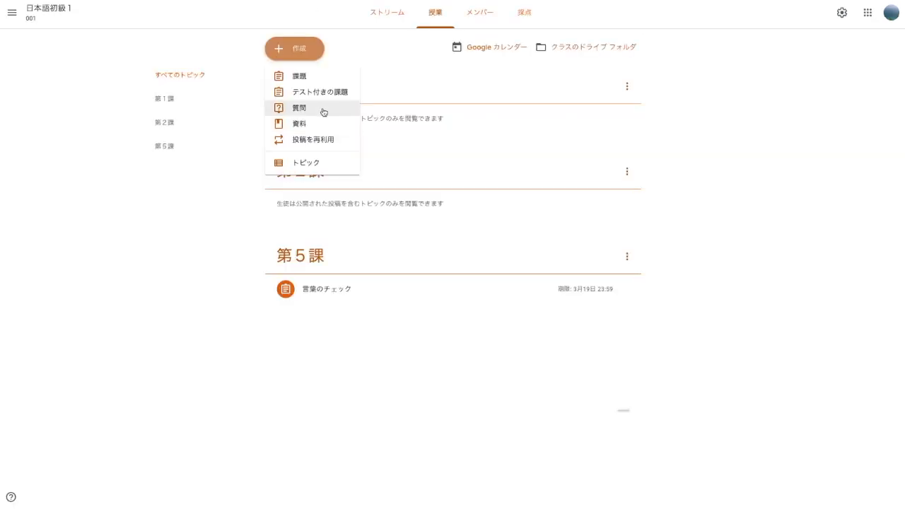
Start a new question asking どこのカフェによくいきますか？ and keep the written answer format (記述式)
{"action": "left_click", "coordinate": [324, 111]}
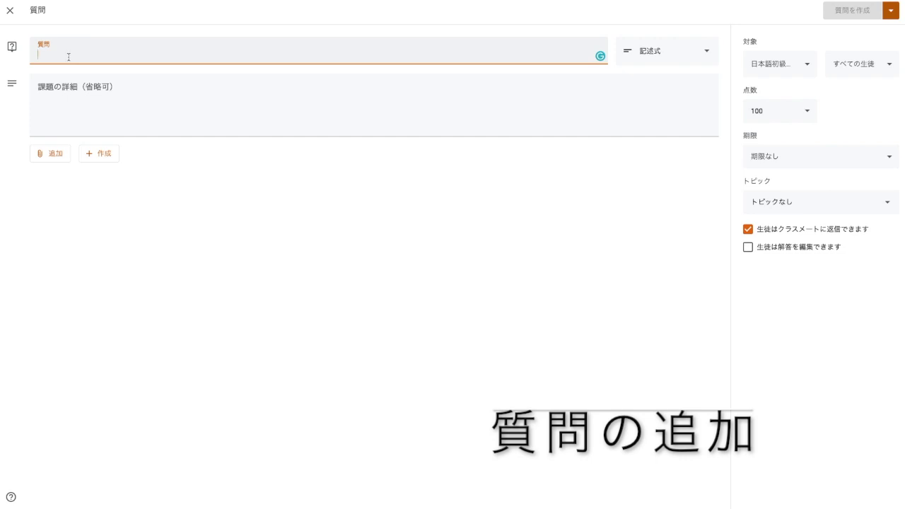
{"action": "type", "text": "どこのカフェによくいきますか？"}
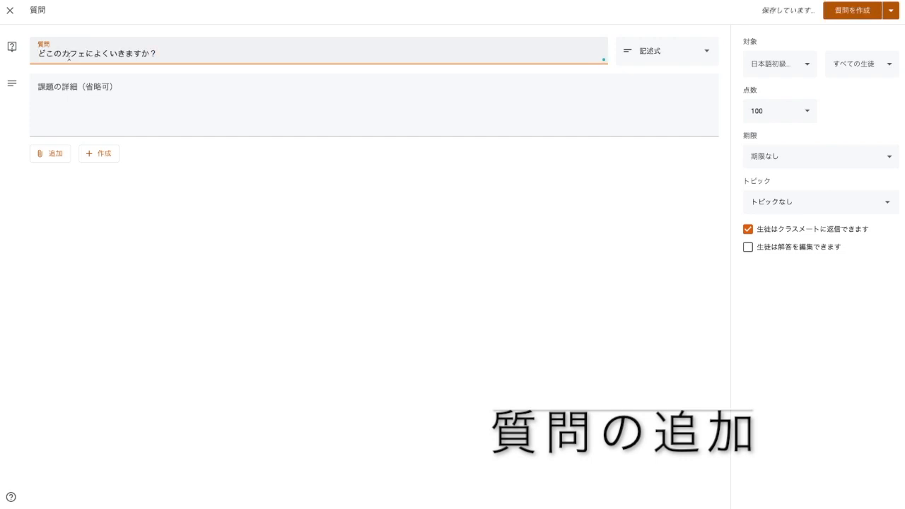
{"action": "left_click", "coordinate": [684, 54]}
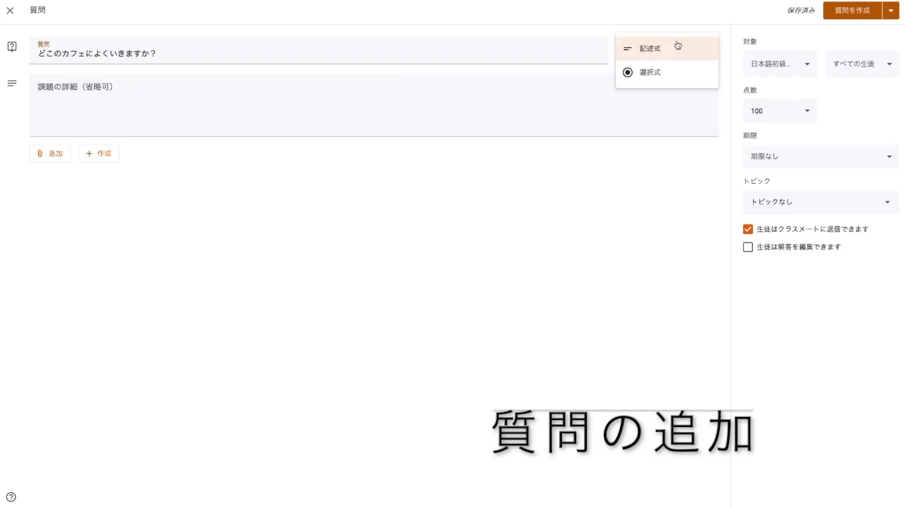
{"action": "left_click", "coordinate": [59, 83]}
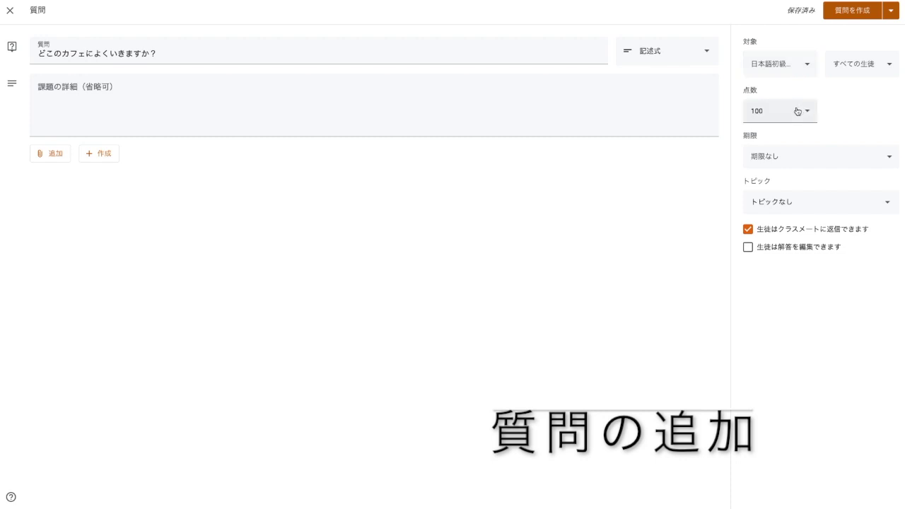
Put the question under topic 第５課 with students allowed to edit their answers, and create it
{"action": "left_click", "coordinate": [815, 201]}
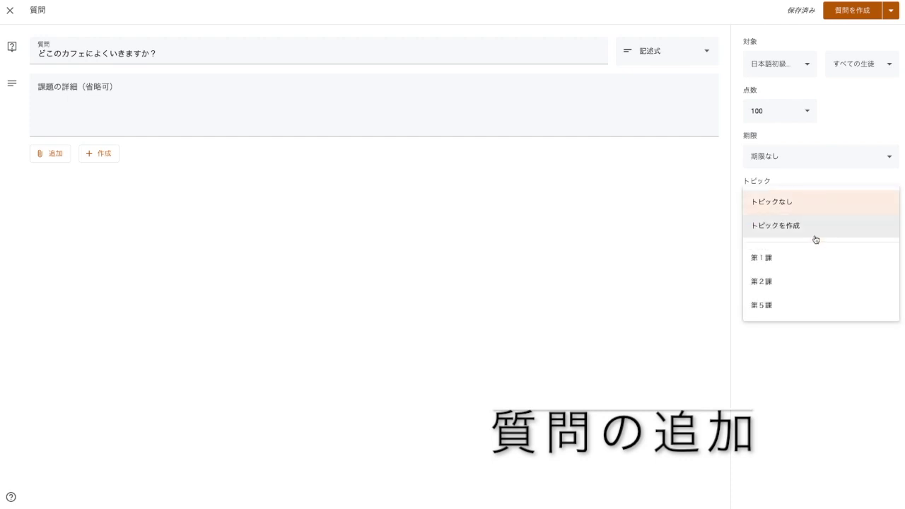
{"action": "left_click", "coordinate": [808, 304]}
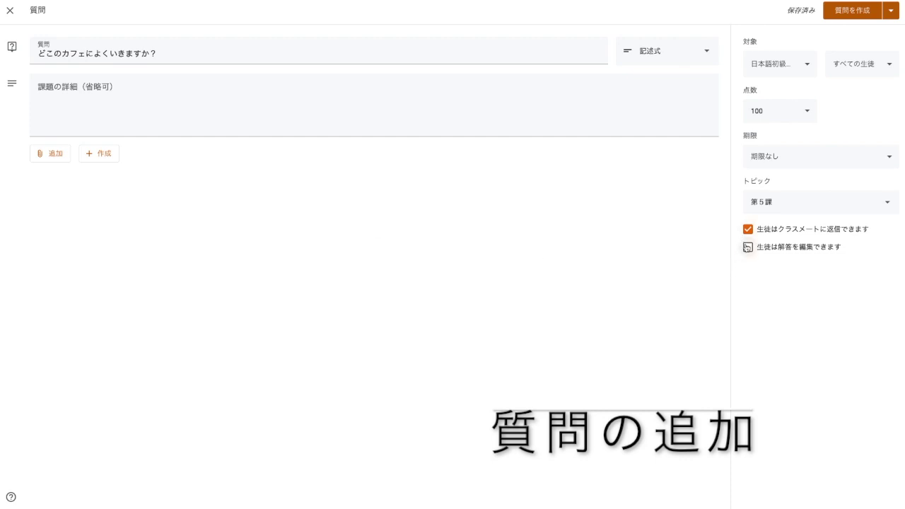
{"action": "left_click", "coordinate": [748, 247]}
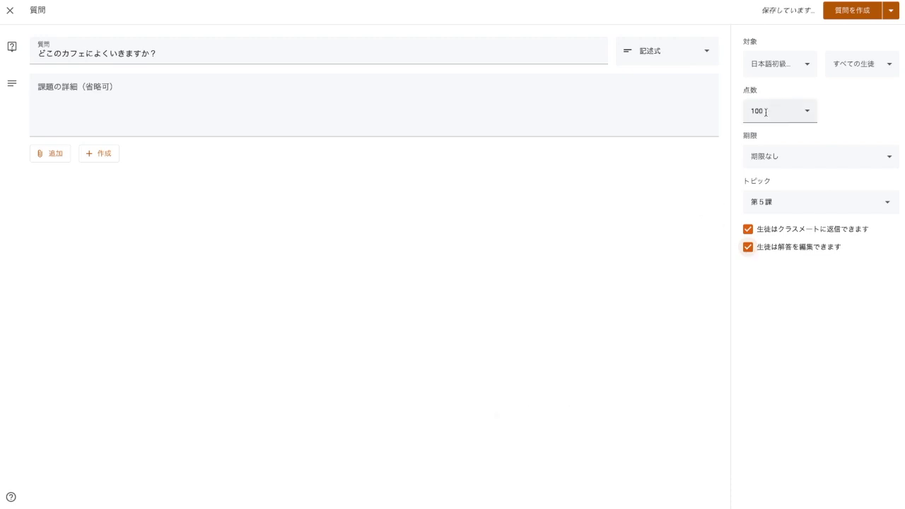
{"action": "left_click", "coordinate": [862, 13]}
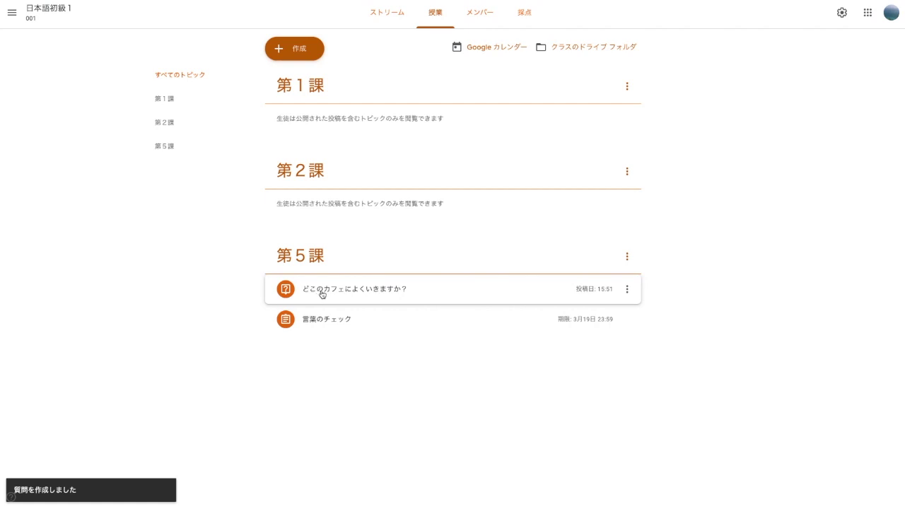
Start a new class material (資料) titled きっさてんとカフェのちがい
{"action": "left_click", "coordinate": [299, 52]}
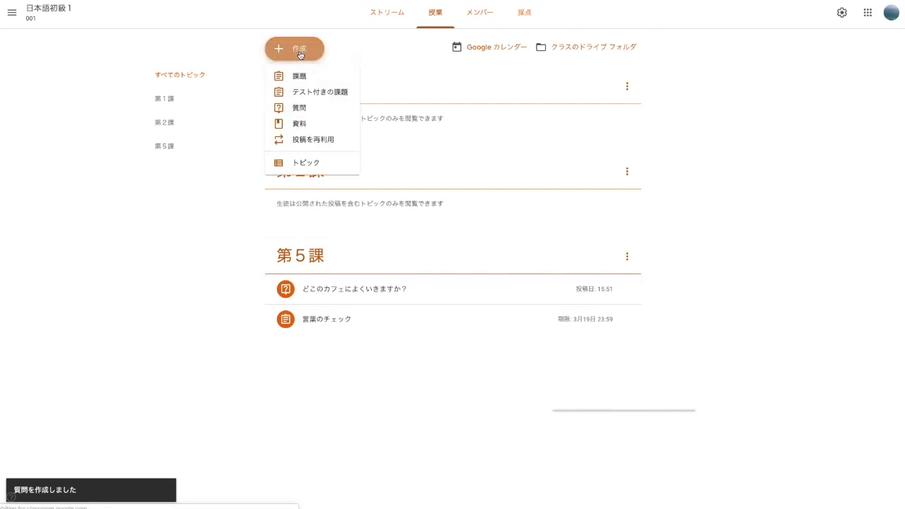
{"action": "left_click", "coordinate": [311, 130]}
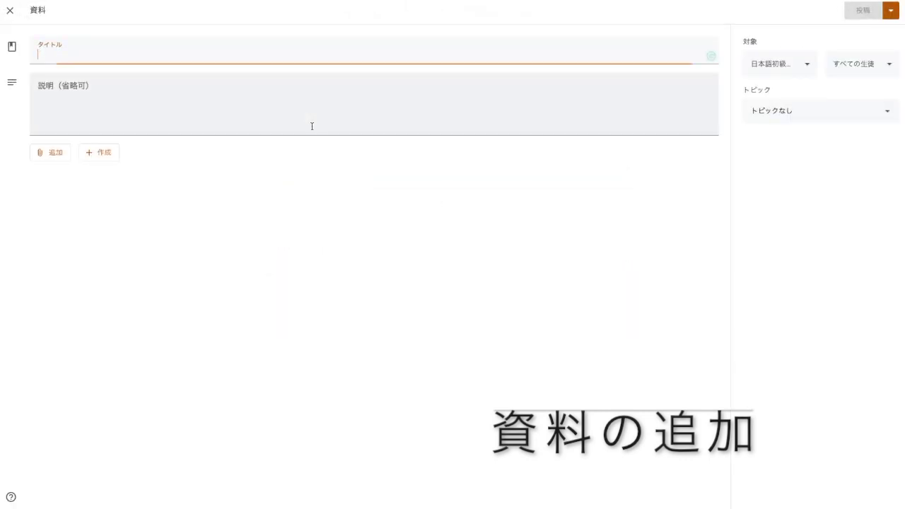
{"action": "type", "text": "きっさてんとカフェのちがい"}
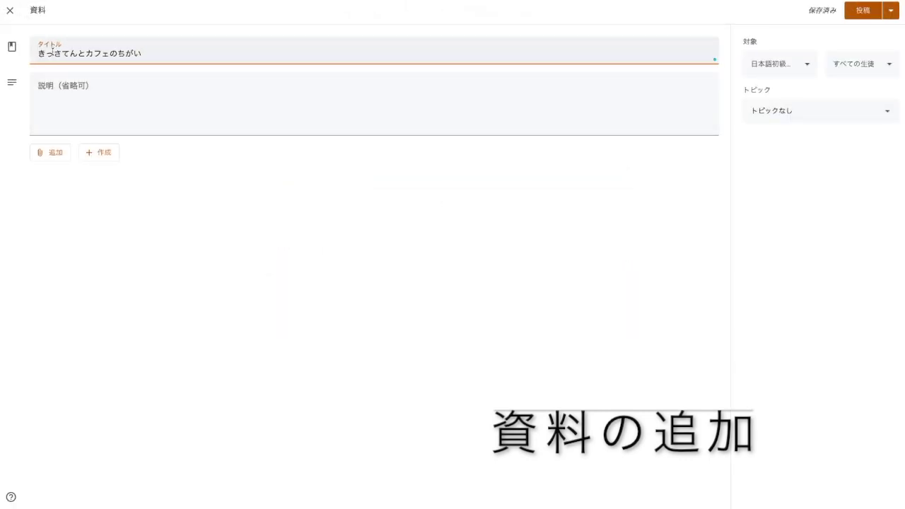
Attach the file 違いがわかる事典.docx from the device to the material and save it
{"action": "left_click", "coordinate": [64, 154]}
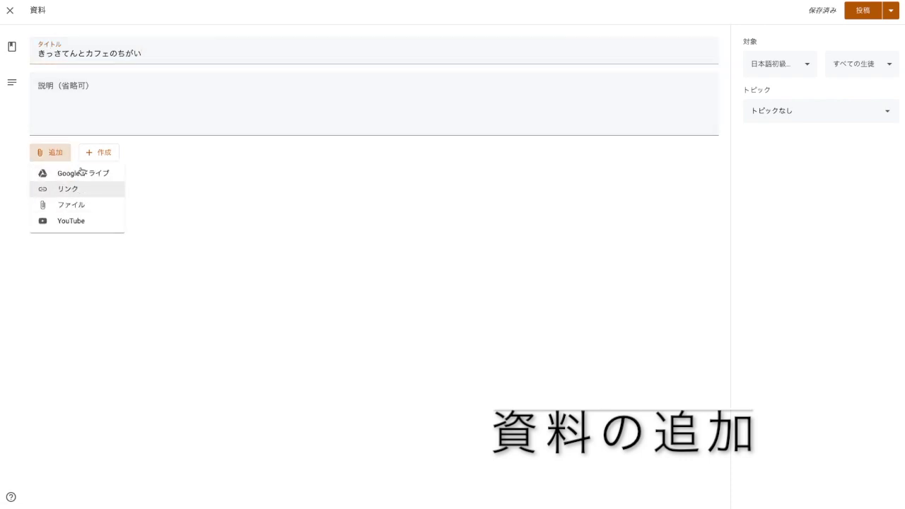
{"action": "left_click", "coordinate": [152, 145]}
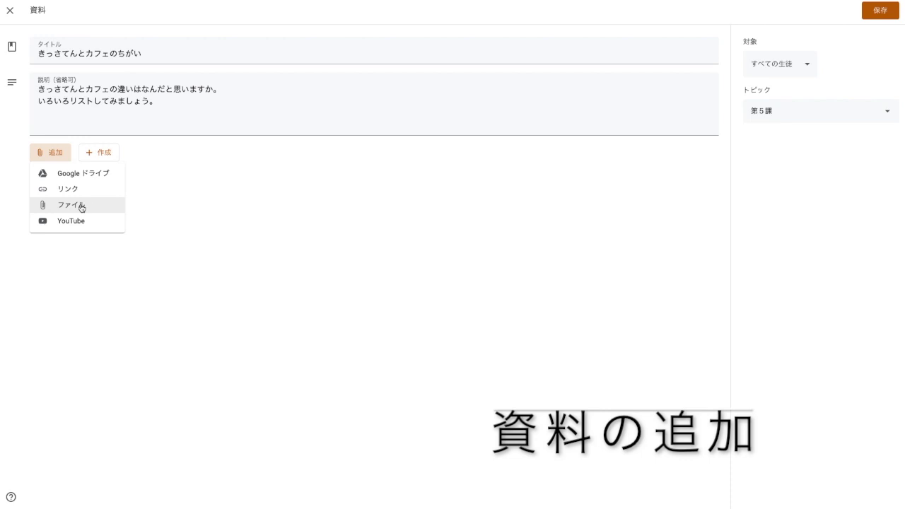
{"action": "left_click", "coordinate": [81, 207]}
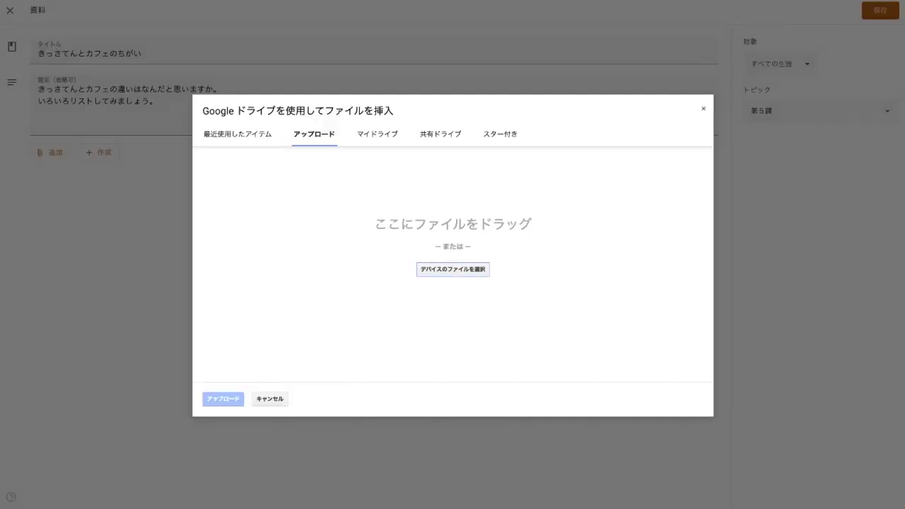
{"action": "left_click_drag", "start_coordinate": [252, 179], "coordinate": [471, 271]}
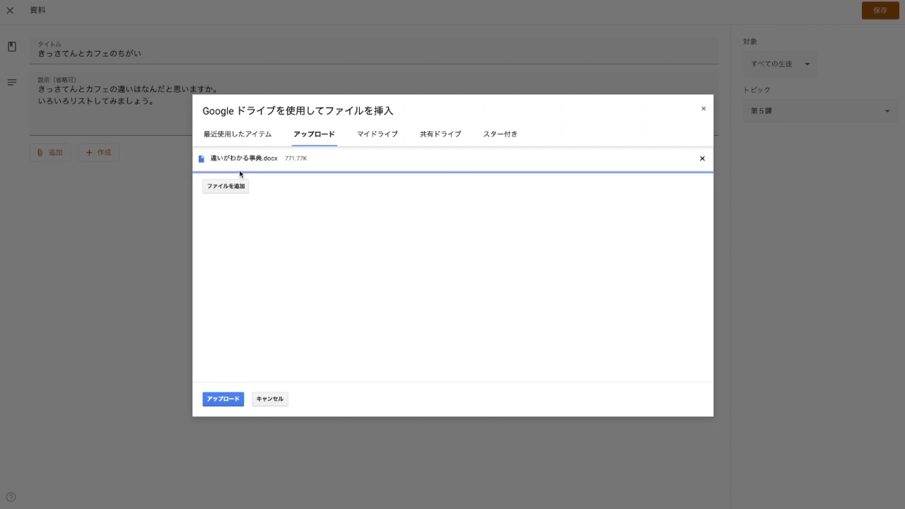
{"action": "left_click", "coordinate": [221, 400]}
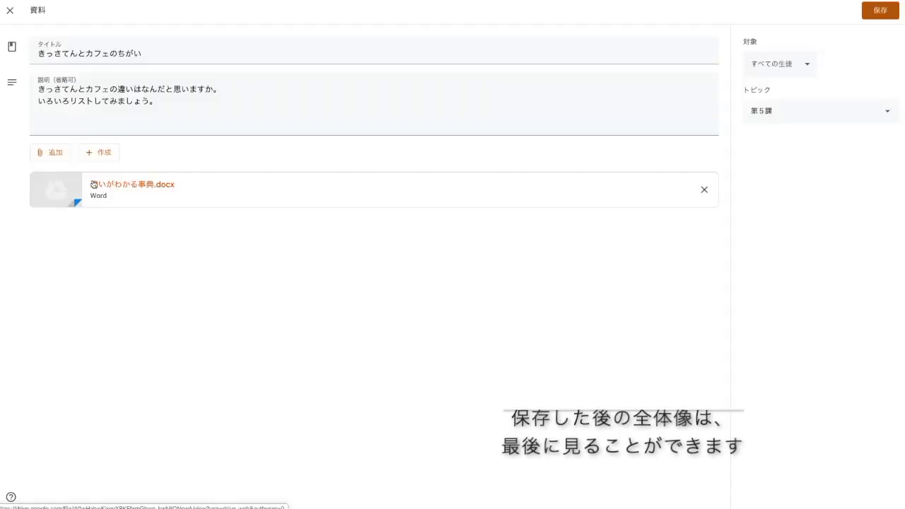
{"action": "left_click", "coordinate": [881, 14]}
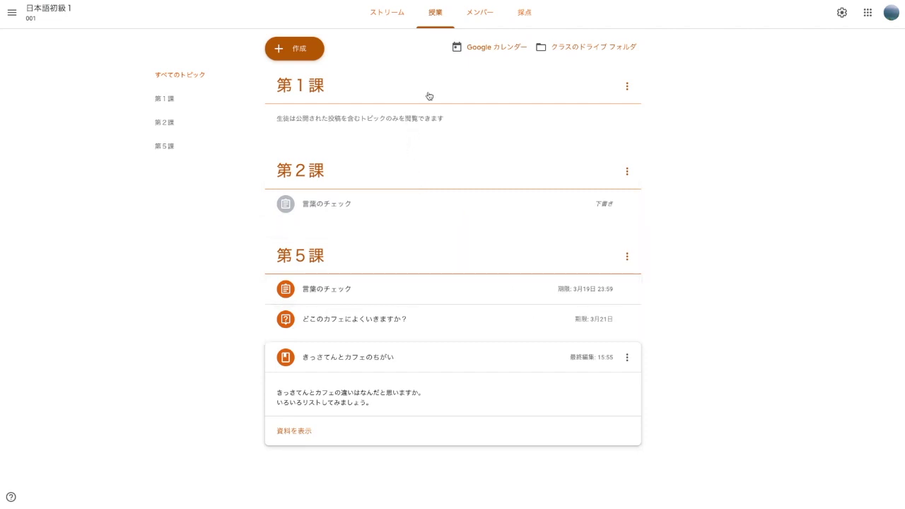
Open the class's Google Calendar, look through February and March 2020 for coursework deadlines, and toggle the second 日本語初級１ 001 calendar
{"action": "left_click", "coordinate": [457, 51]}
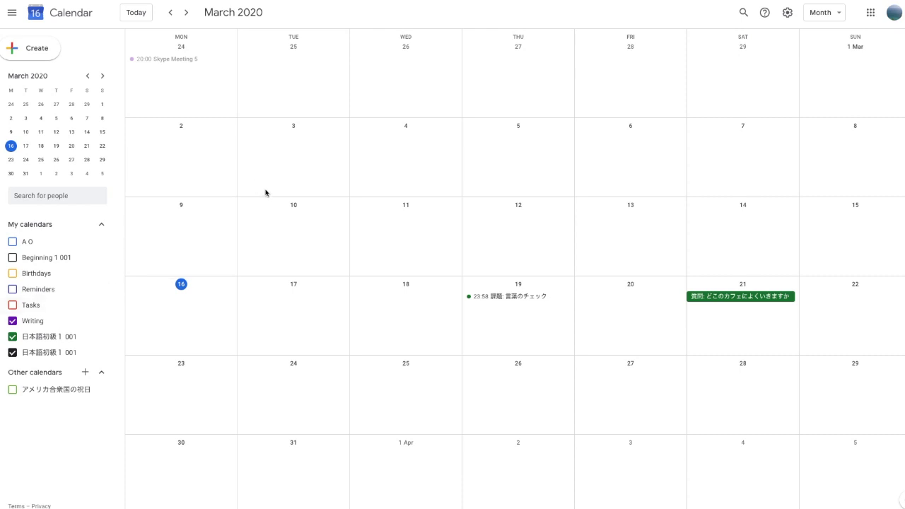
{"action": "left_click", "coordinate": [171, 13]}
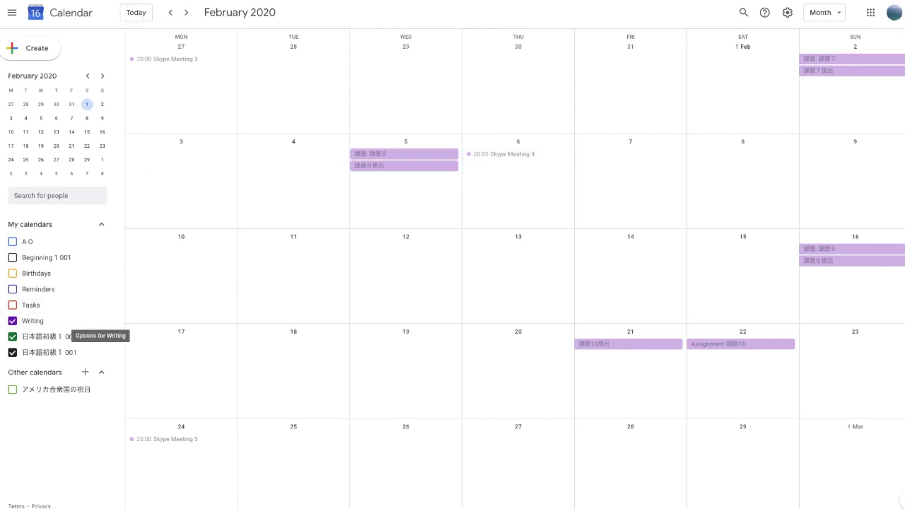
{"action": "left_click", "coordinate": [186, 17]}
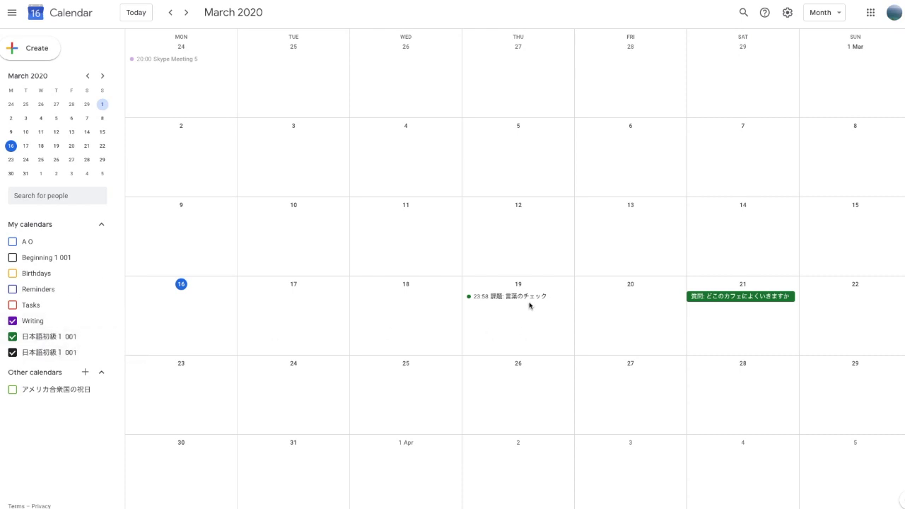
{"action": "left_click", "coordinate": [12, 352]}
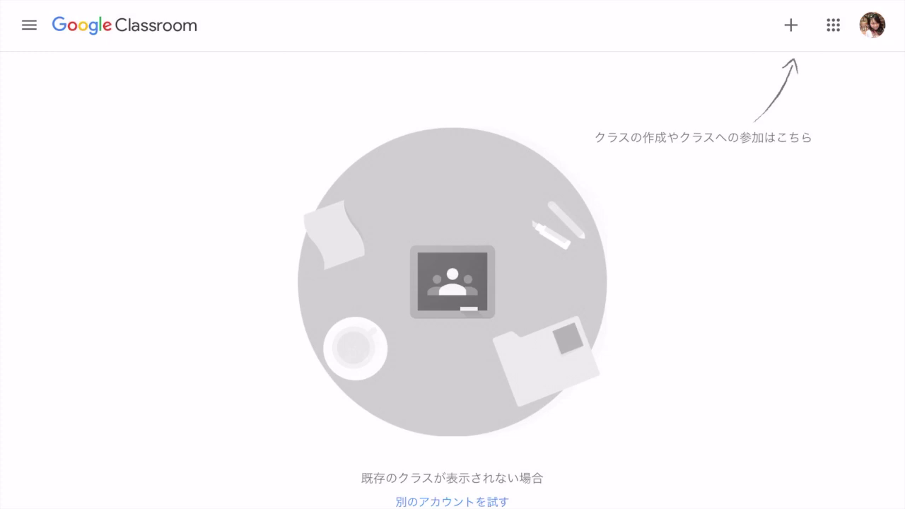
Join the class as a student by entering the class code
{"action": "left_click", "coordinate": [790, 24]}
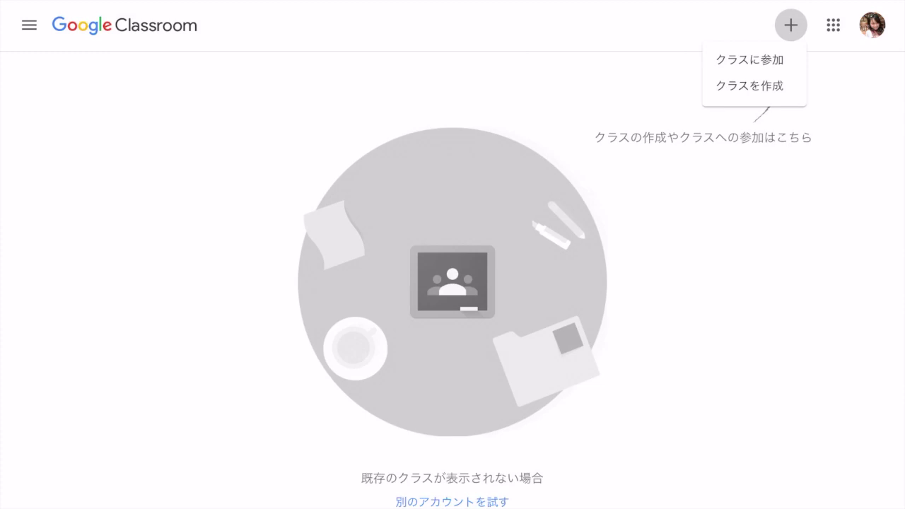
{"action": "left_click", "coordinate": [749, 60]}
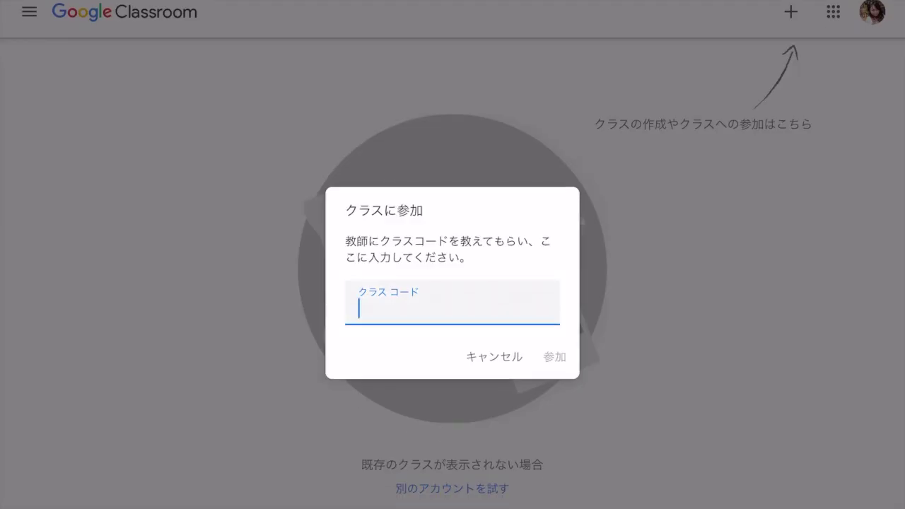
{"action": "left_click", "coordinate": [452, 322]}
{"action": "type", "text": "wc"}
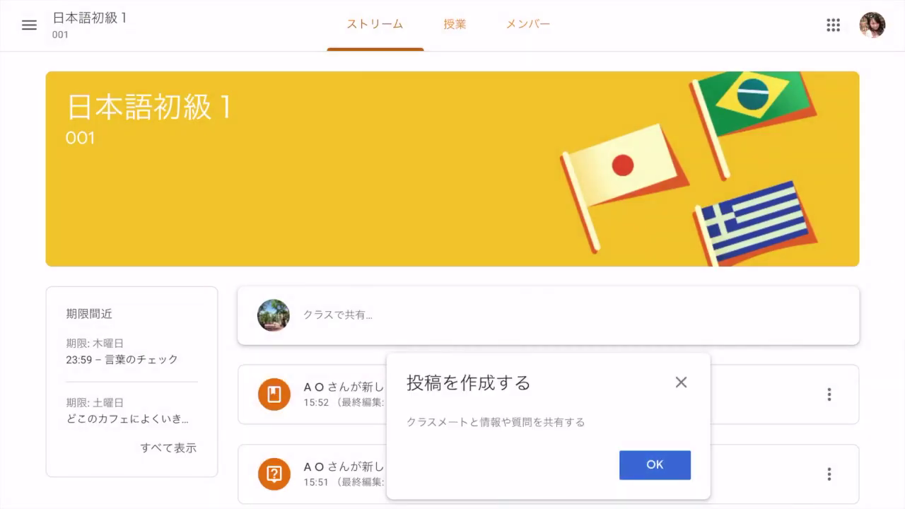
Look over the joined class's stream and its classwork list under topic 第５課, and go back to the stream
{"action": "scroll", "coordinate": [452, 283], "scroll_direction": "down", "scroll_amount": 1}
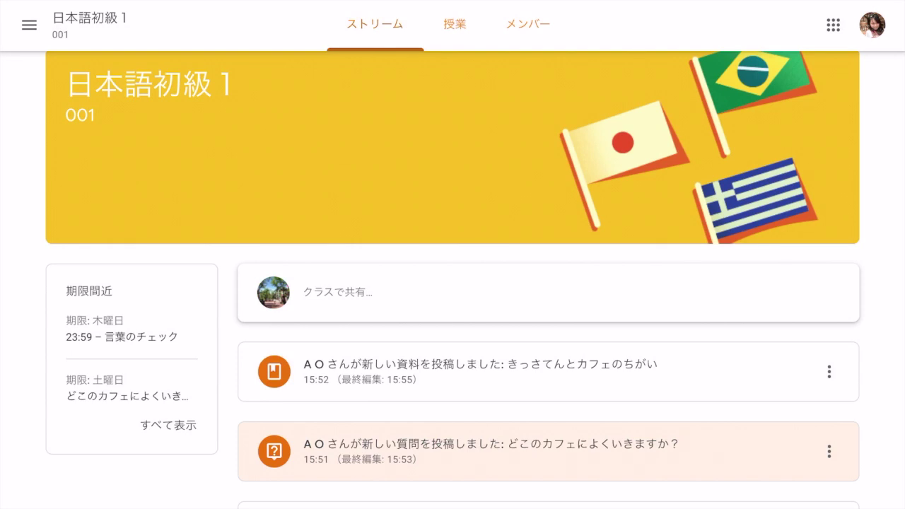
{"action": "left_click", "coordinate": [455, 24]}
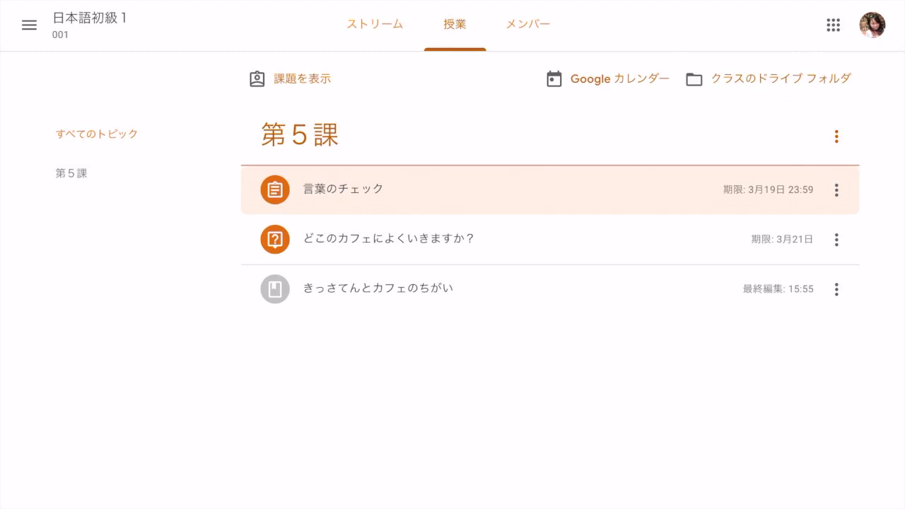
{"action": "left_click", "coordinate": [375, 24]}
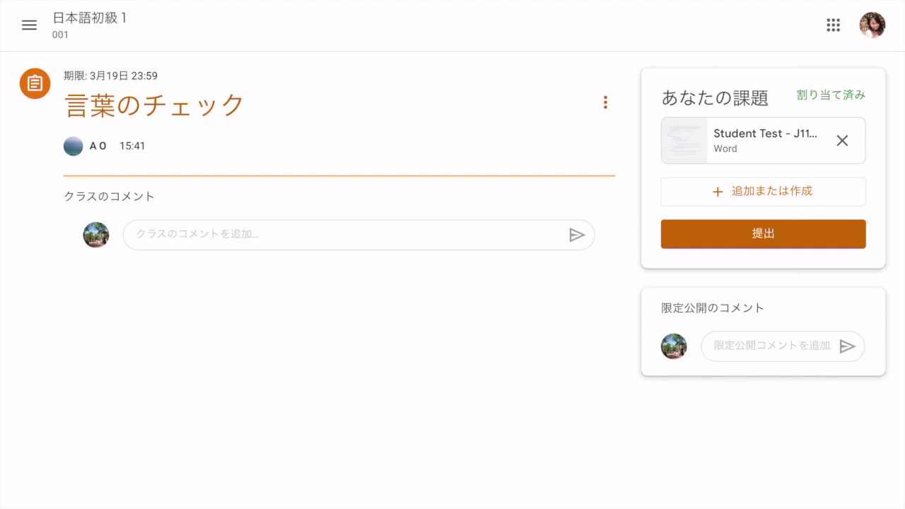
On the 言葉のチェック assignment, post the private comment 問1が難しかったです。 and submit the attached Word file
{"action": "left_click", "coordinate": [763, 191]}
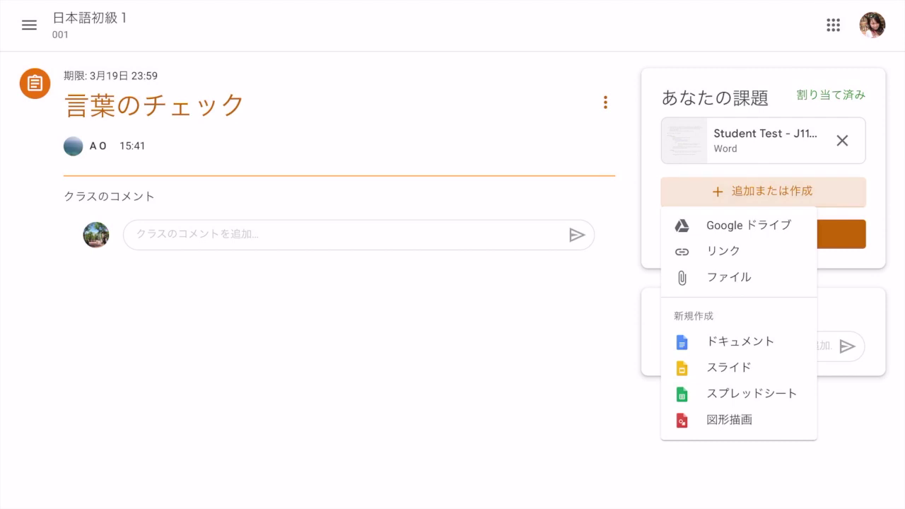
{"action": "key", "text": "Escape"}
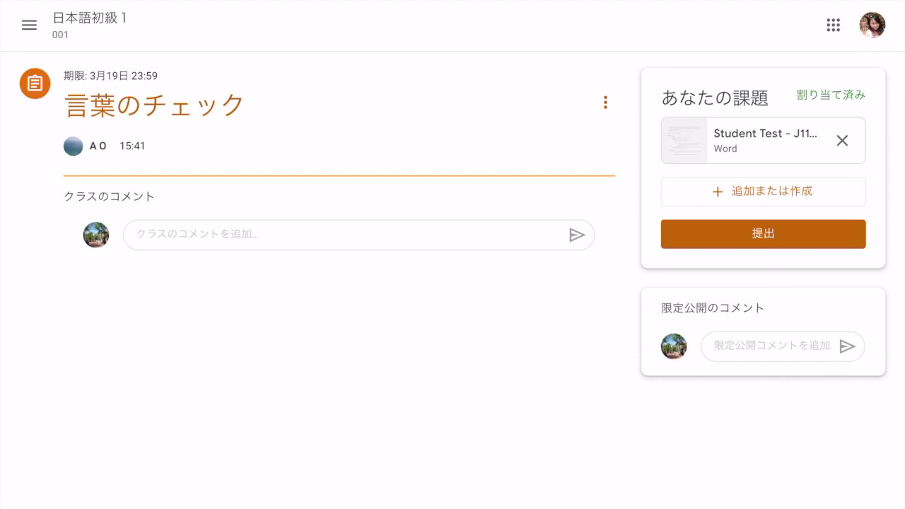
{"action": "left_click", "coordinate": [777, 345]}
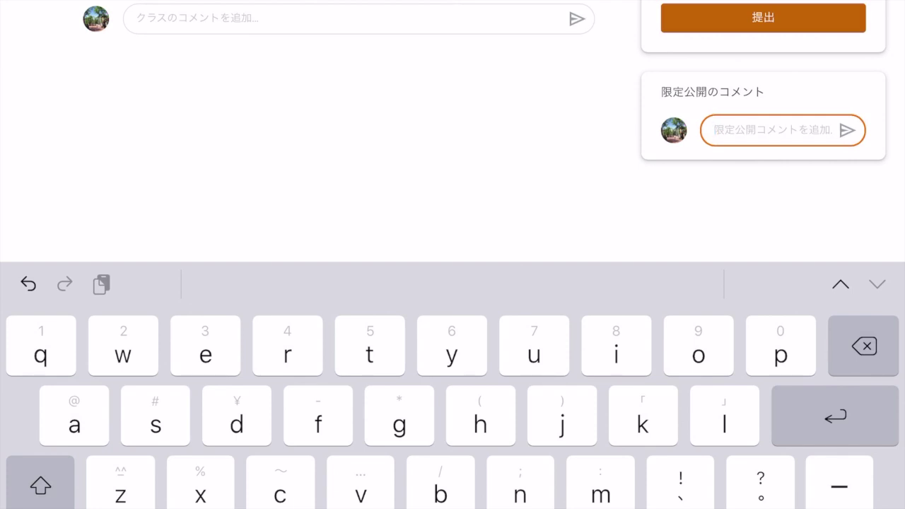
{"action": "type", "text": "問1が難しかったです。"}
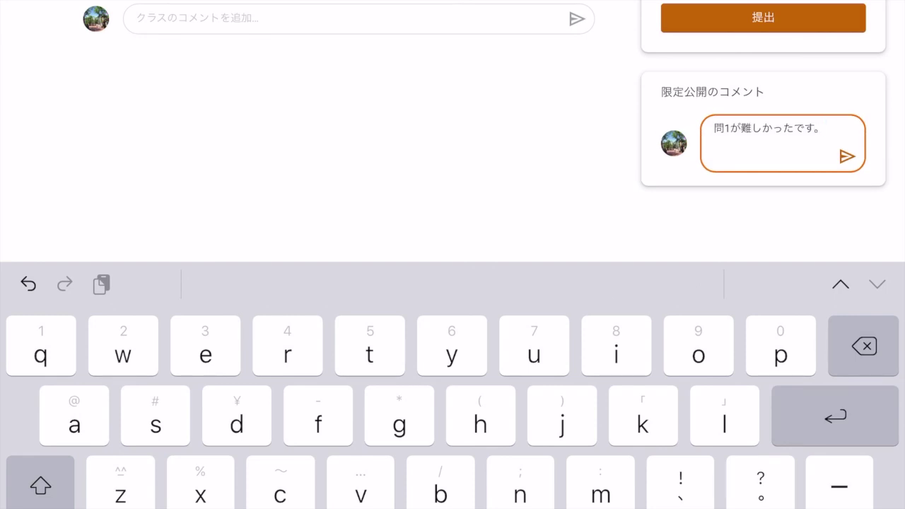
{"action": "left_click", "coordinate": [845, 156]}
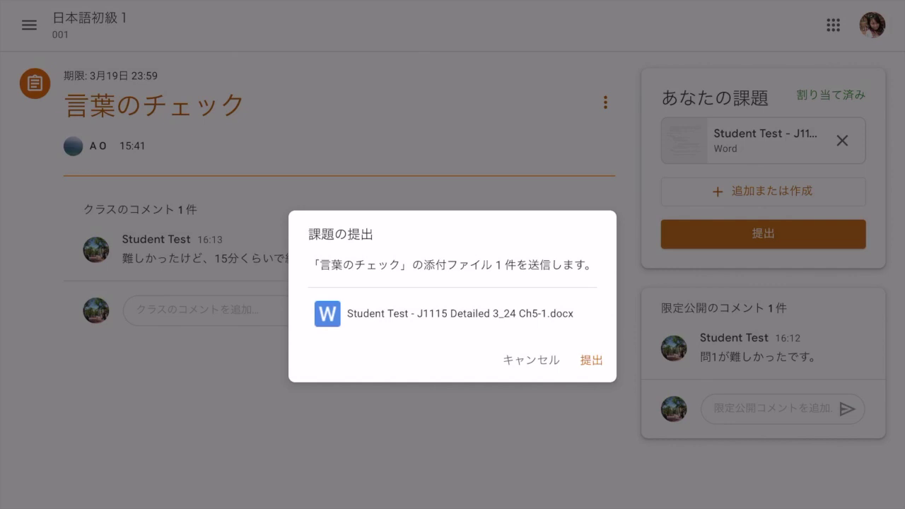
{"action": "key", "text": "Return"}
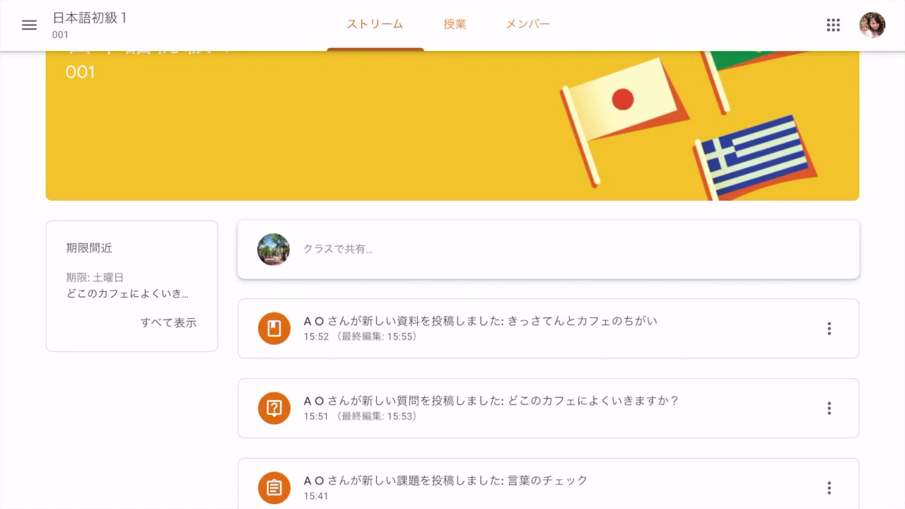
Submit スタバ as the answer to the question どこのカフェによくいきますか？ and open a reply to it among the classmates' answers
{"action": "left_click", "coordinate": [491, 407]}
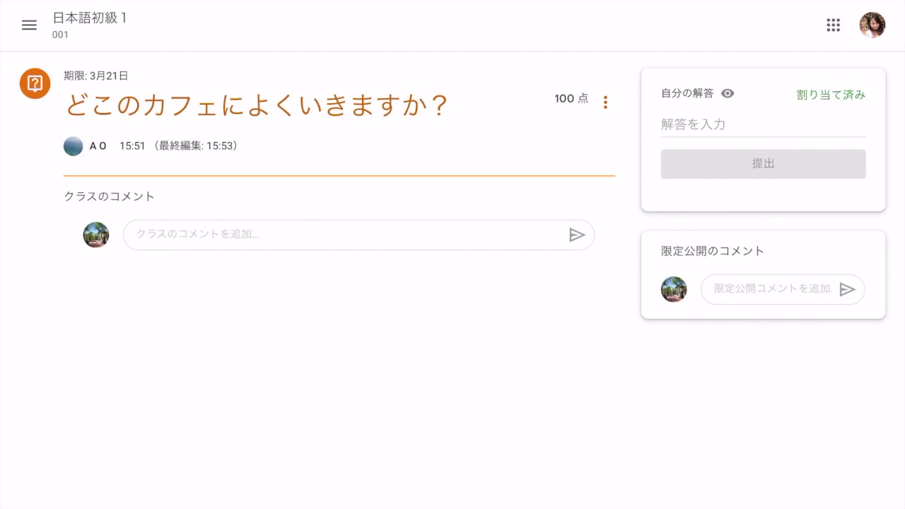
{"action": "left_click", "coordinate": [707, 124]}
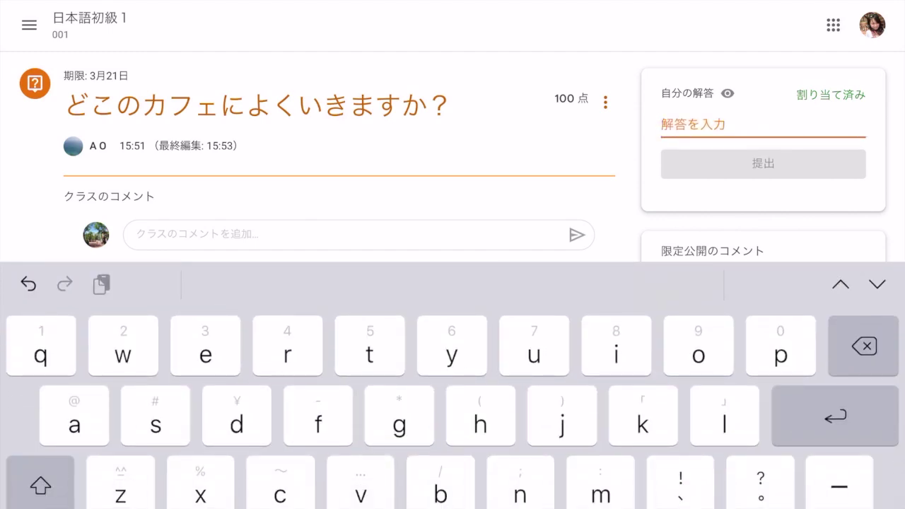
{"action": "type", "text": "sutab"}
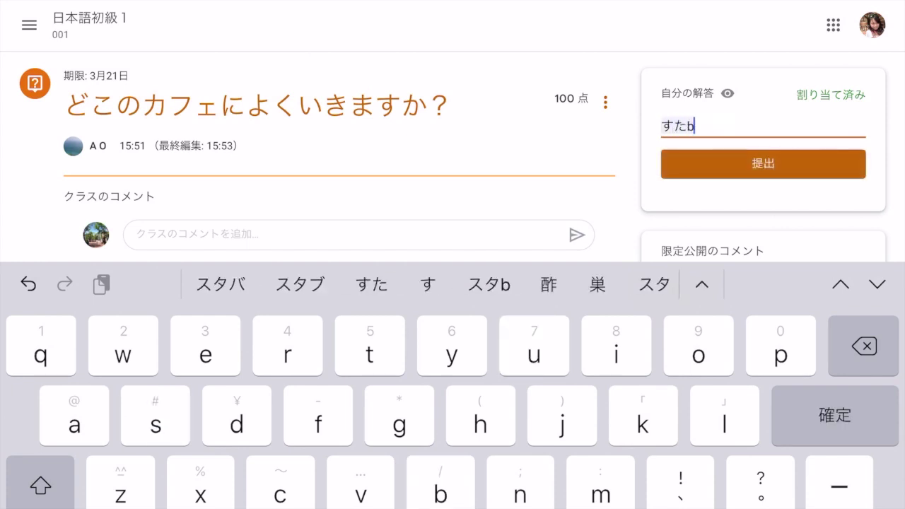
{"action": "left_click", "coordinate": [220, 284]}
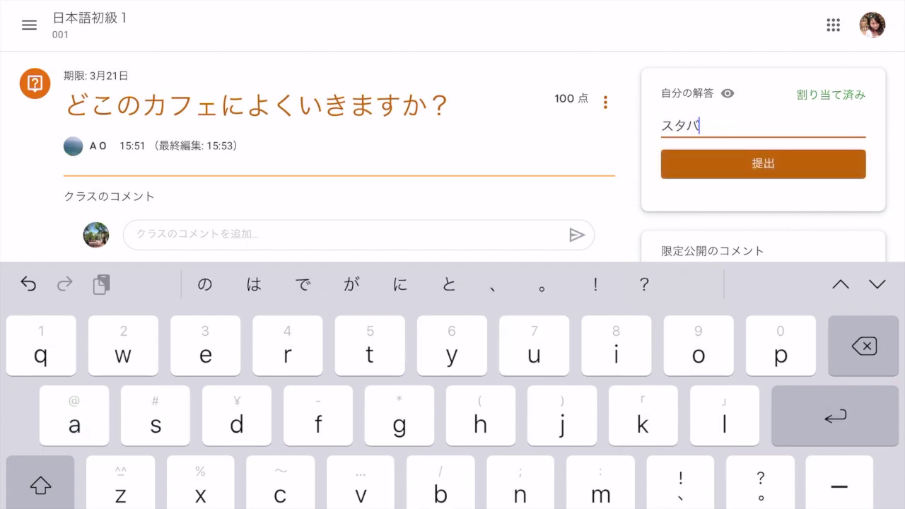
{"action": "left_click", "coordinate": [762, 163]}
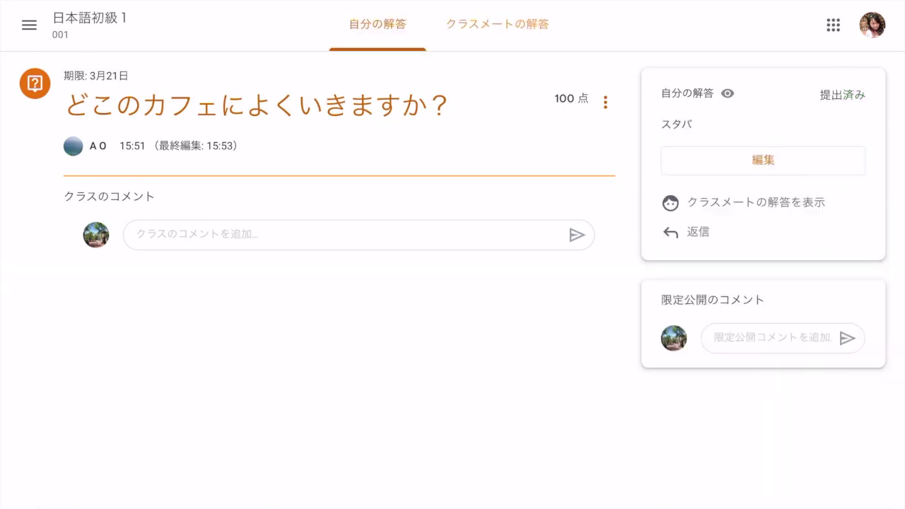
{"action": "left_click", "coordinate": [744, 202]}
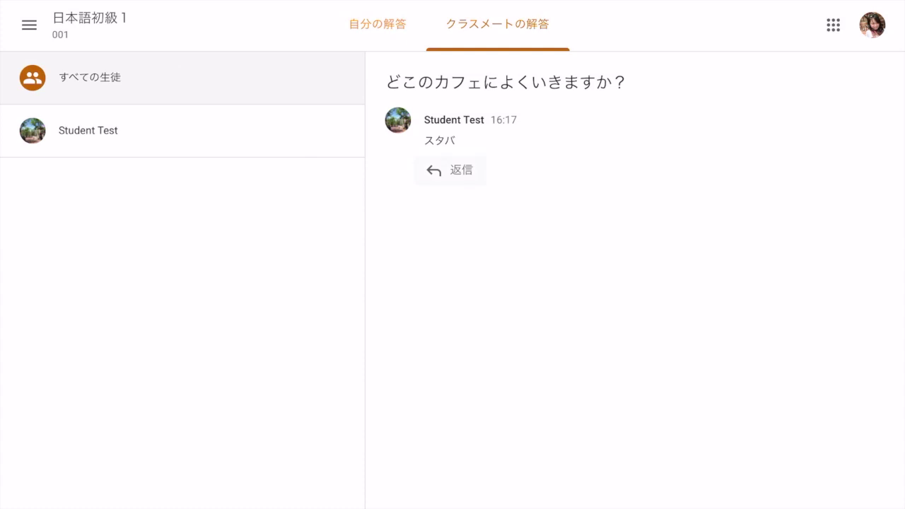
{"action": "left_click", "coordinate": [449, 170]}
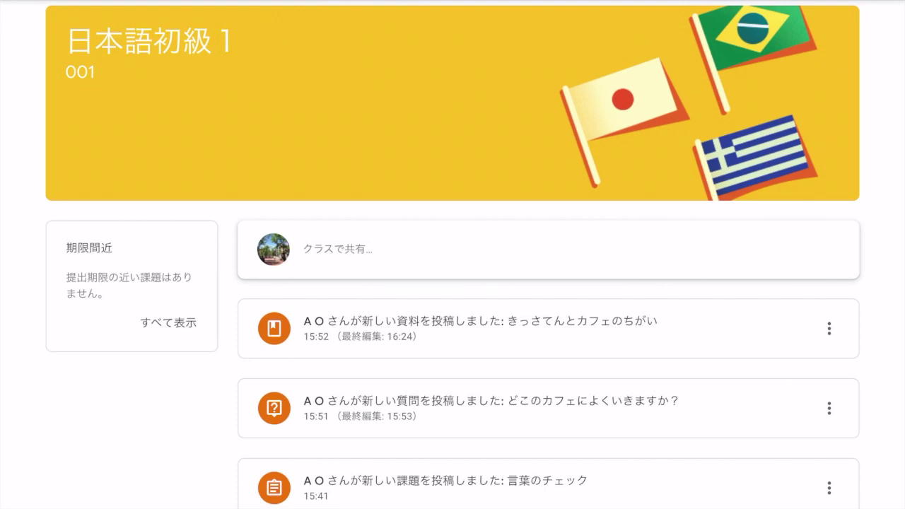
Post the class comment 古いのがきっさてんで、新しいのがカフェというちがいだけでしょうか？ on the material きっさてんとカフェのちがい
{"action": "left_click", "coordinate": [480, 320]}
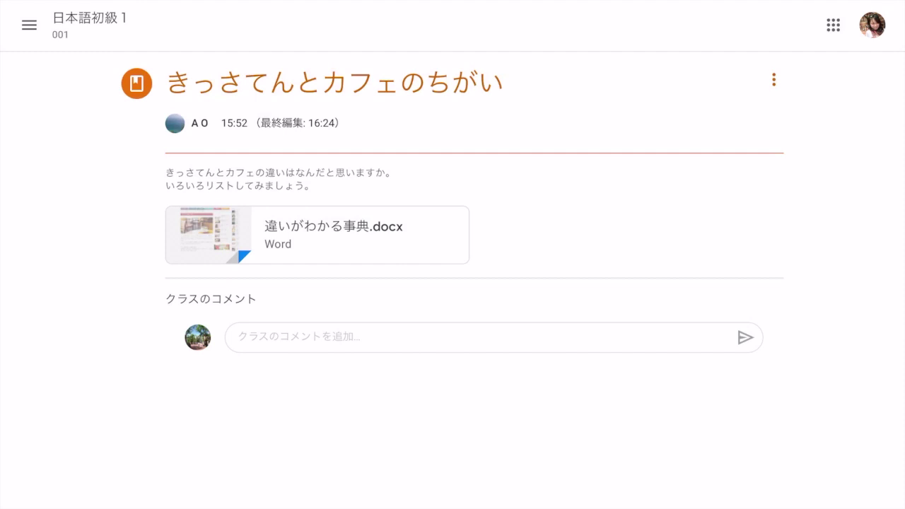
{"action": "left_click", "coordinate": [238, 337]}
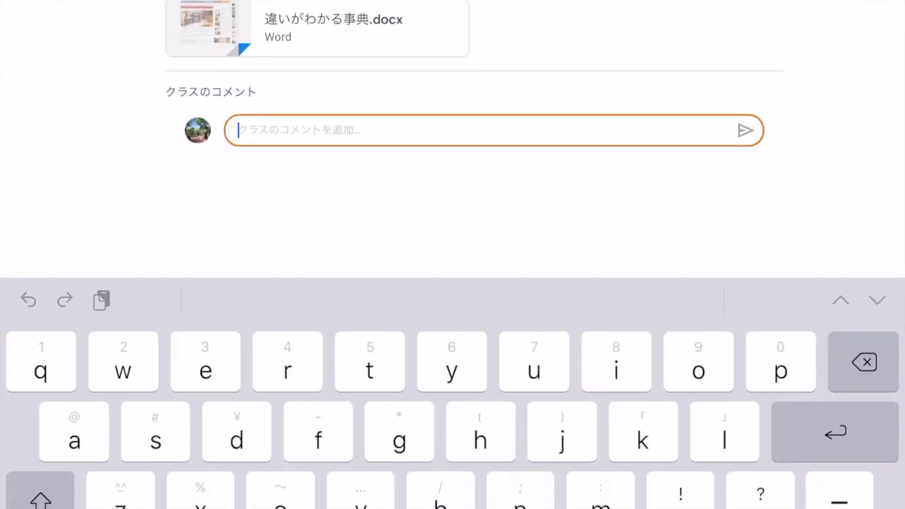
{"action": "scroll", "coordinate": [464, 131], "scroll_direction": "up", "scroll_amount": 5}
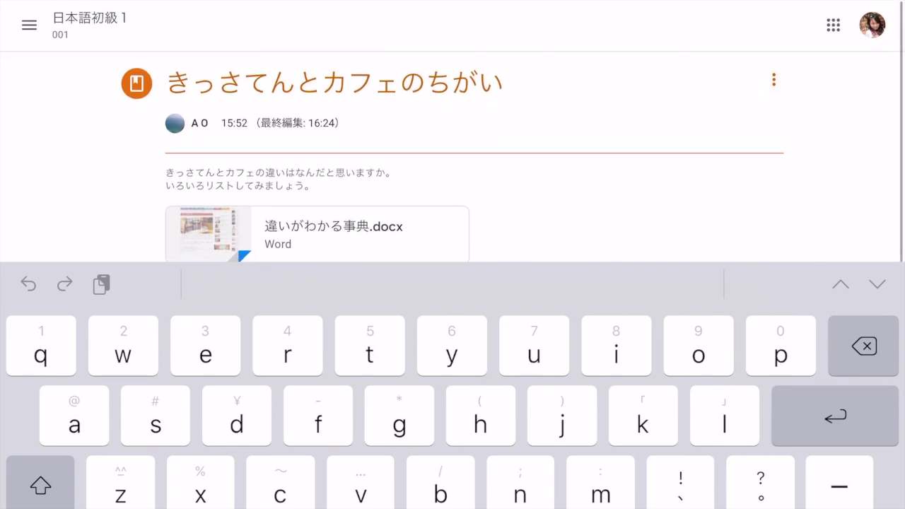
{"action": "key", "text": "Escape"}
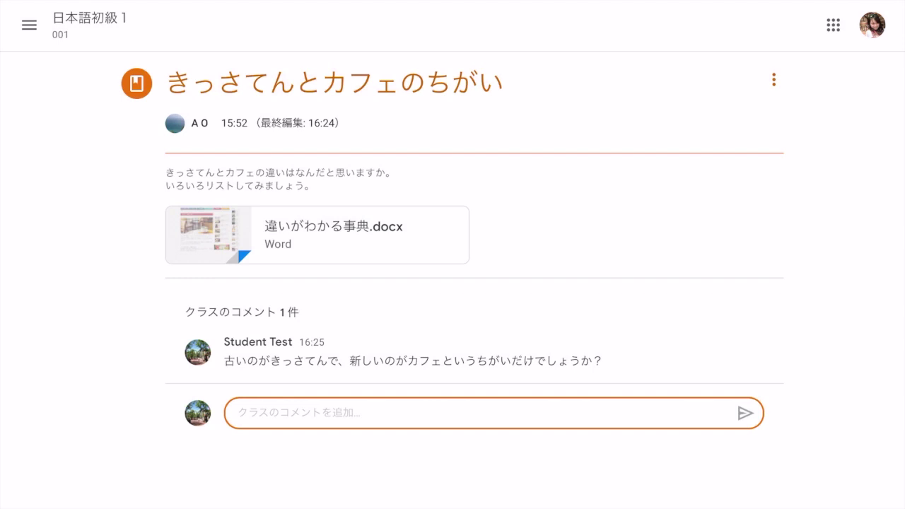
{"action": "key", "text": "Escape"}
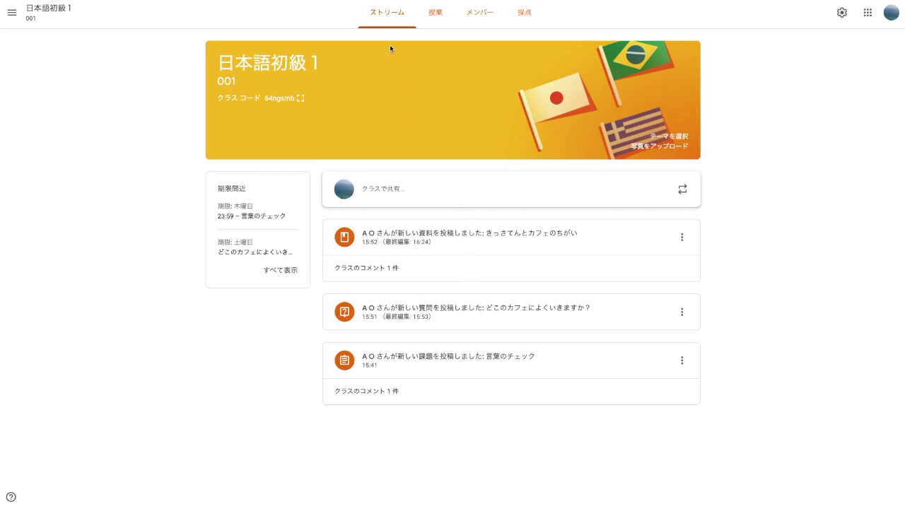
In the teacher's classwork list, expand the 第５課 items to review their submission status, attachments and comments, and collapse them
{"action": "left_click", "coordinate": [431, 21]}
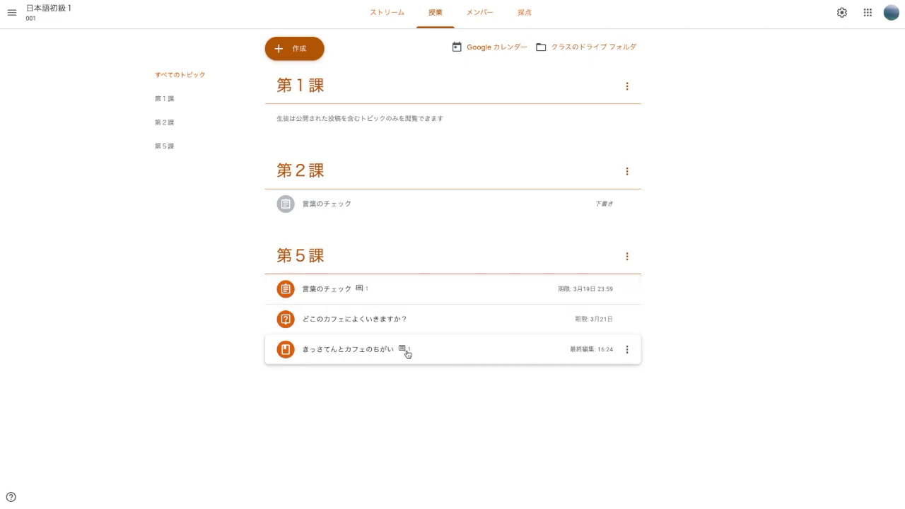
{"action": "left_click", "coordinate": [399, 293]}
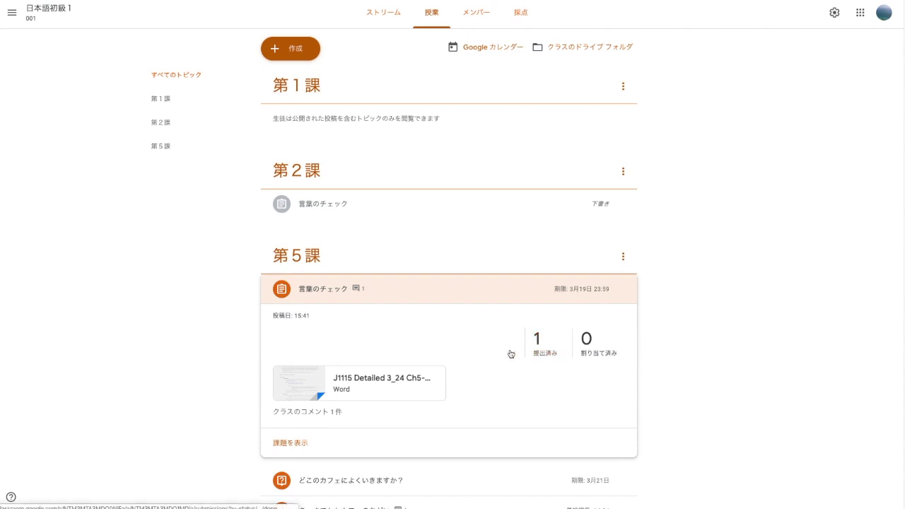
{"action": "scroll", "coordinate": [503, 356], "scroll_direction": "down", "scroll_amount": 1}
{"action": "left_click", "coordinate": [495, 477]}
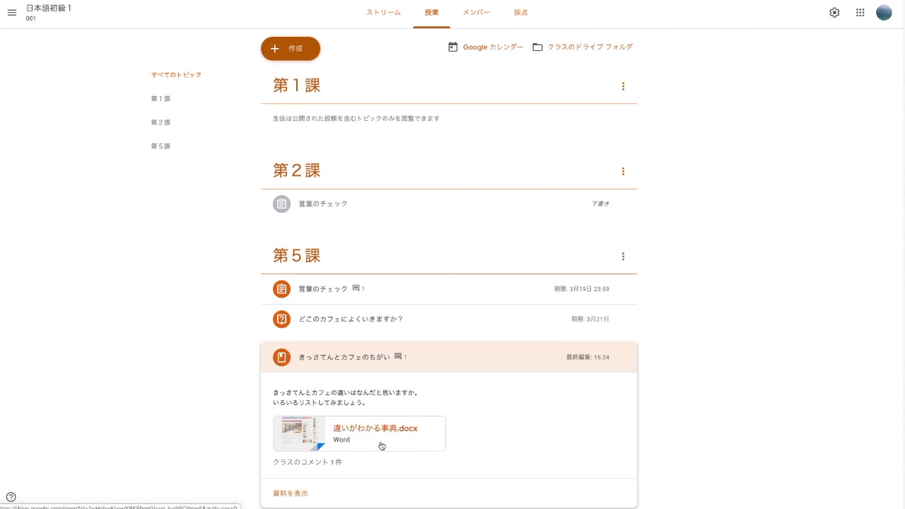
{"action": "left_click", "coordinate": [501, 366]}
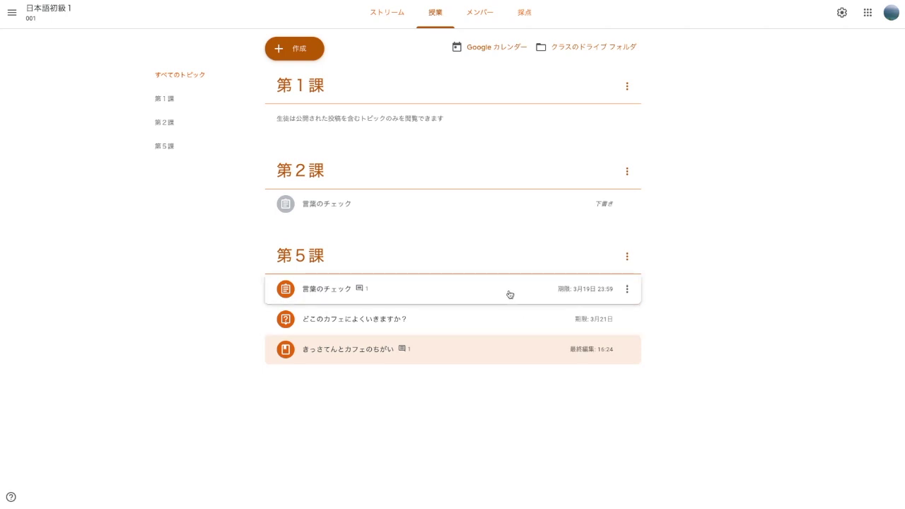
Select all students in the class member list and view the actions available for them
{"action": "left_click", "coordinate": [491, 20]}
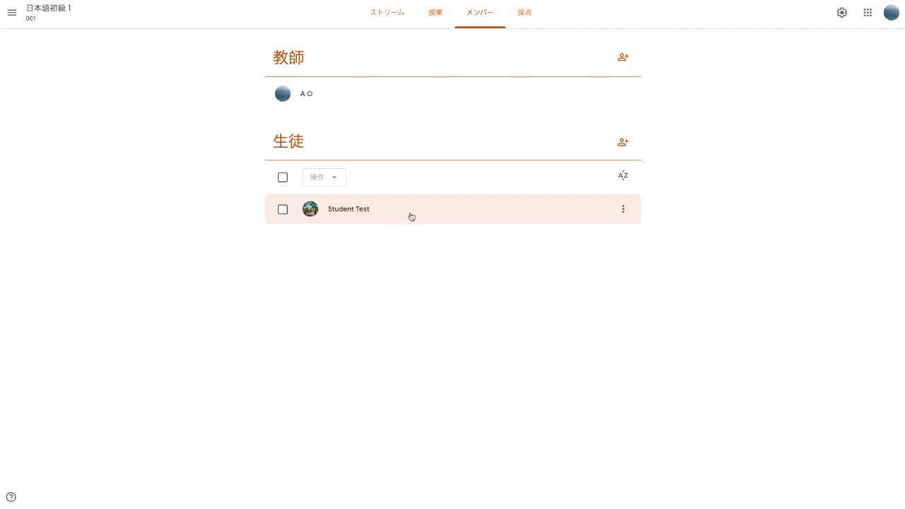
{"action": "left_click", "coordinate": [282, 178]}
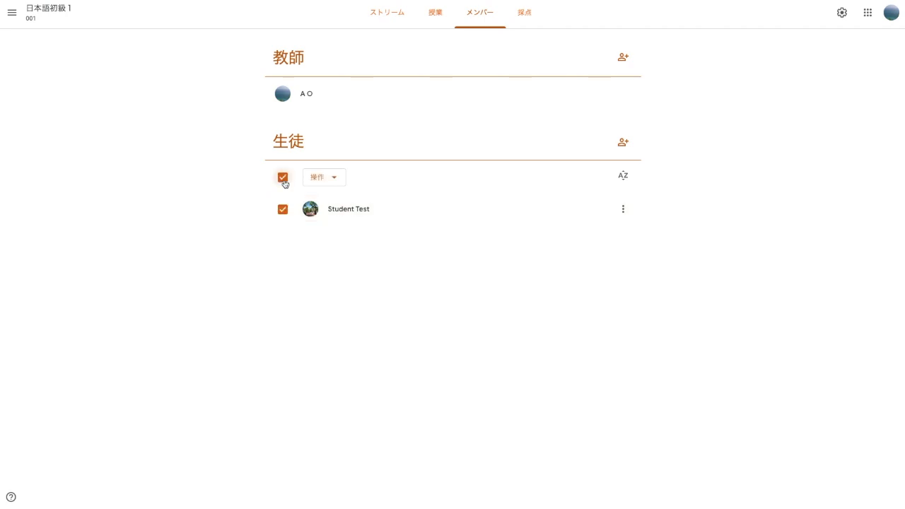
{"action": "left_click", "coordinate": [334, 183]}
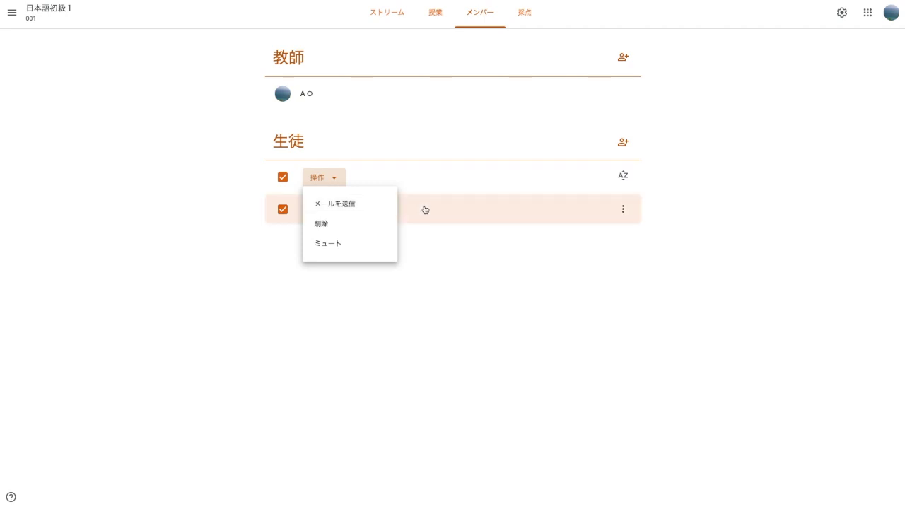
{"action": "left_click", "coordinate": [590, 205]}
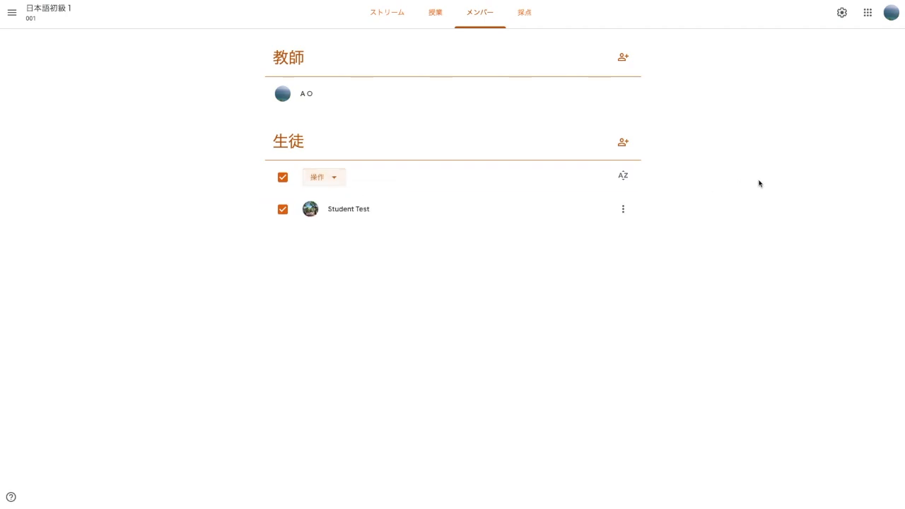
View the gradebook, open the student's score cell for the どこのカフェによくいきますか？ question, and return to the classwork list
{"action": "left_click", "coordinate": [536, 12]}
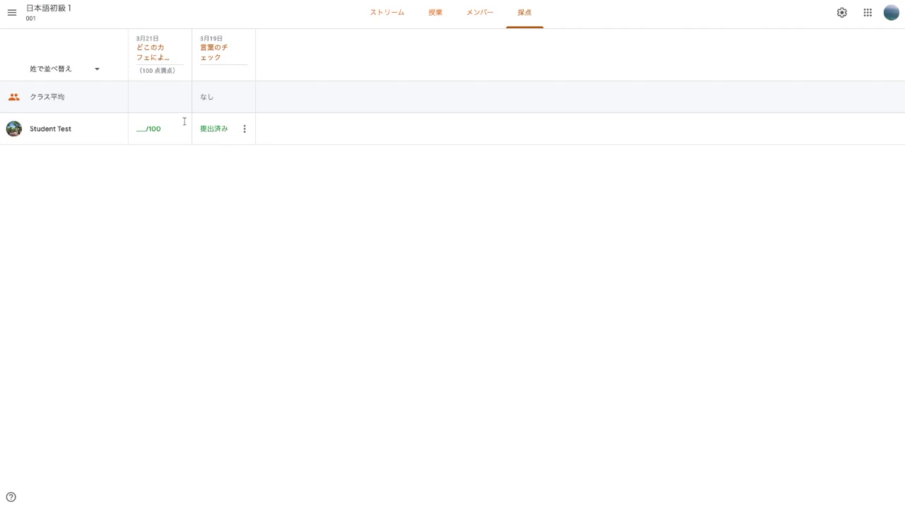
{"action": "left_click", "coordinate": [146, 127]}
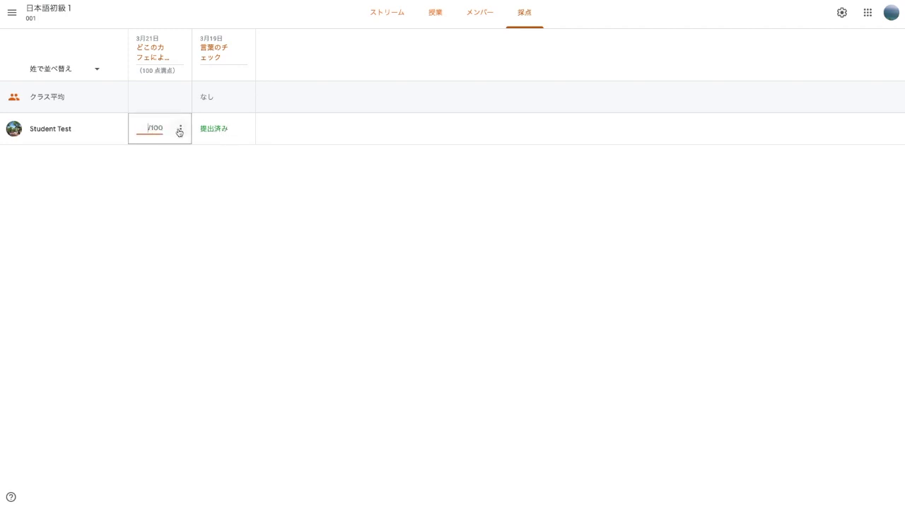
{"action": "left_click", "coordinate": [376, 165]}
{"action": "left_click", "coordinate": [429, 20]}
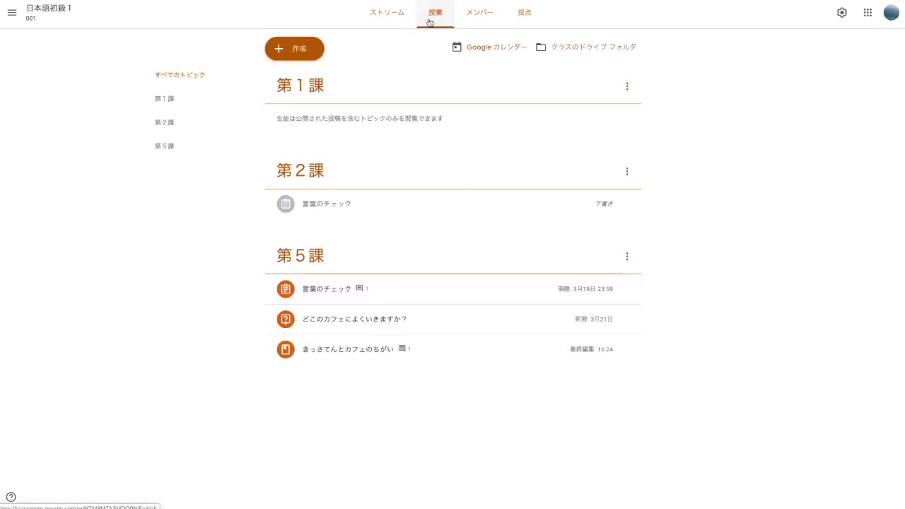
Grade the student's 第５課 言葉のチェック submission with 100 points and return it with the private comment がんばりました！あっていましたよ。
{"action": "left_click", "coordinate": [420, 294]}
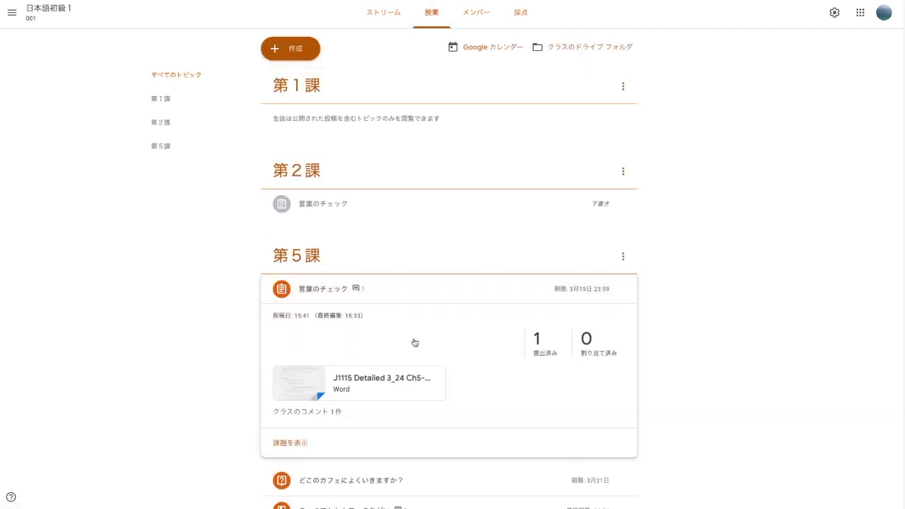
{"action": "left_click", "coordinate": [539, 342]}
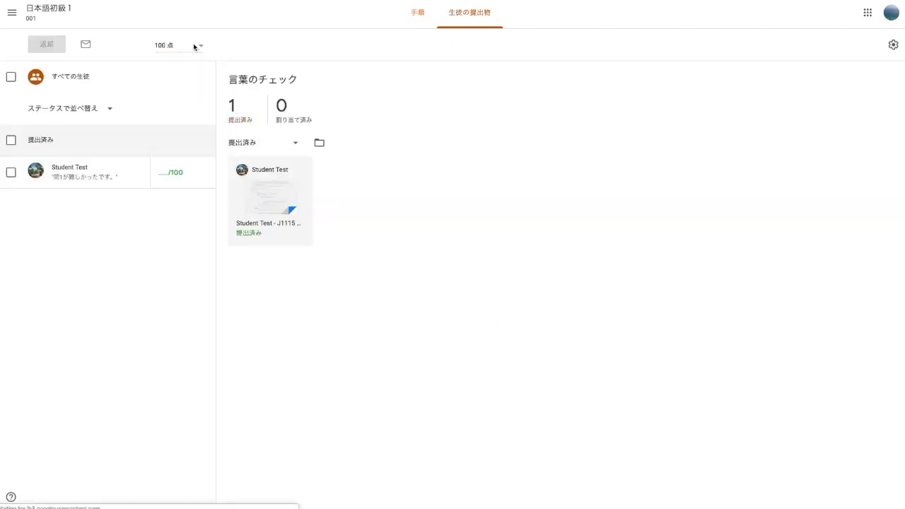
{"action": "left_click", "coordinate": [168, 44]}
{"action": "left_click", "coordinate": [163, 175]}
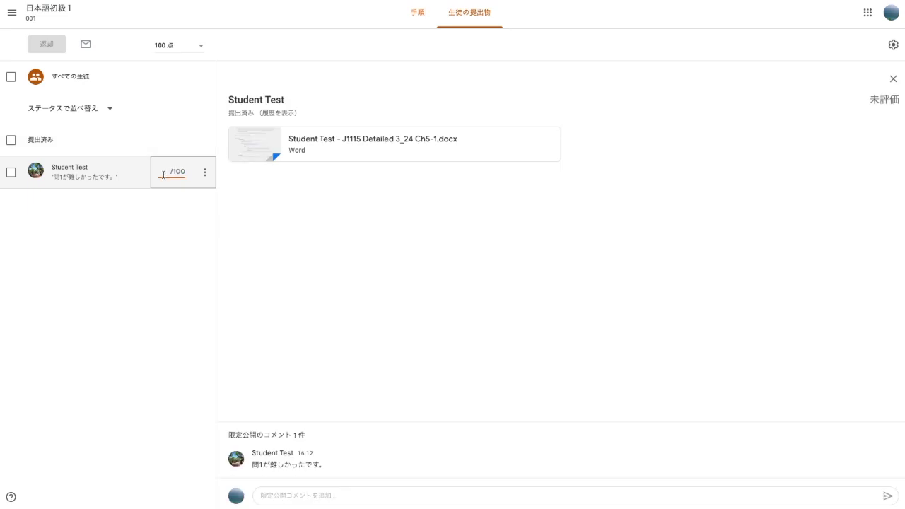
{"action": "type", "text": "100"}
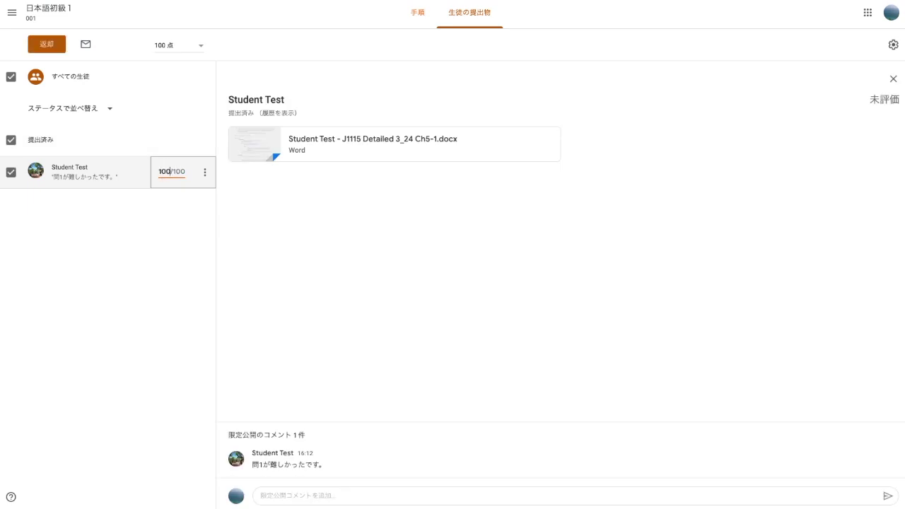
{"action": "key", "text": "Return"}
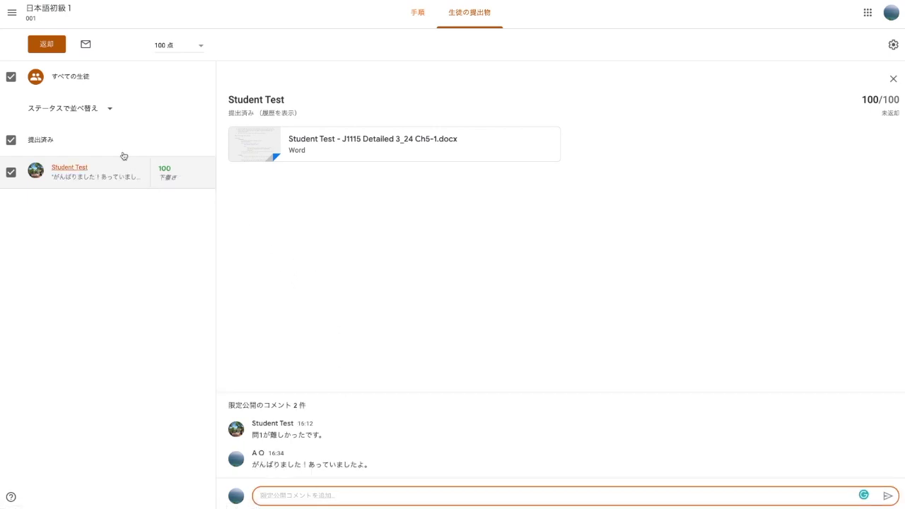
{"action": "left_click", "coordinate": [50, 46]}
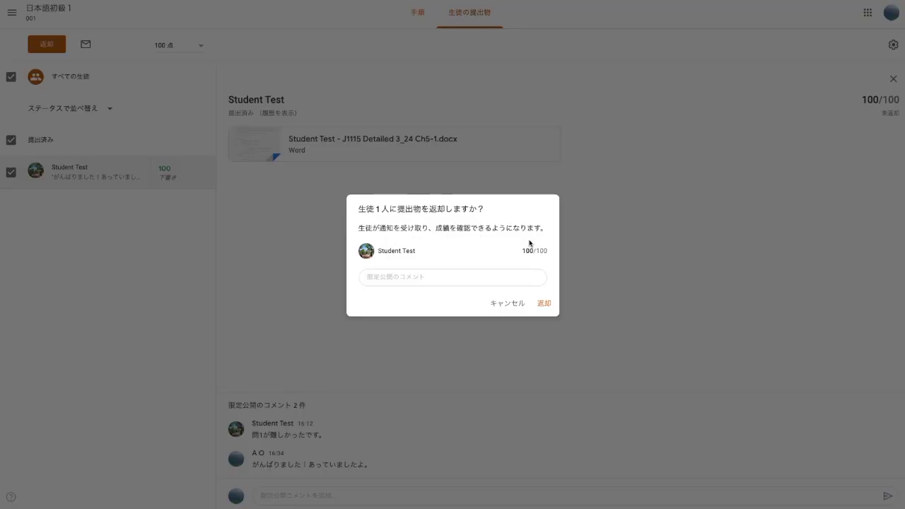
{"action": "left_click", "coordinate": [545, 304]}
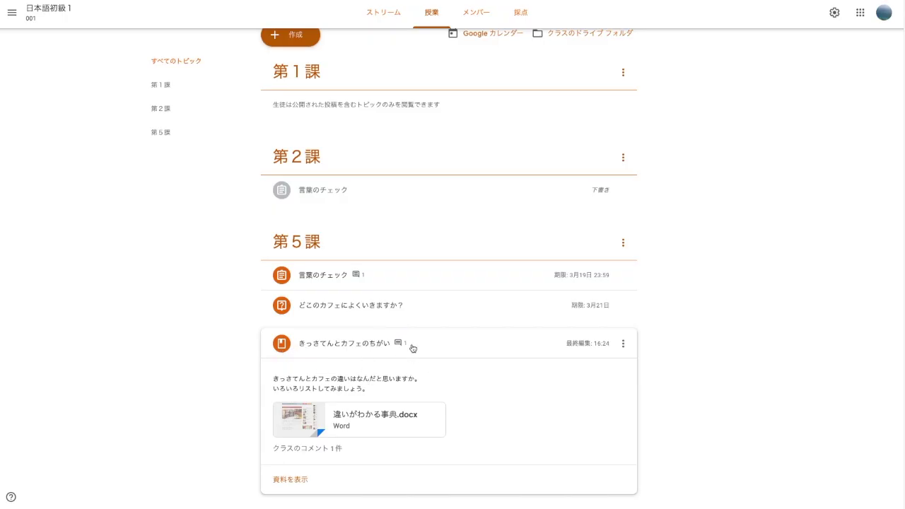
Review the class comment on the material きっさてんとカフェのちがい, and view the class stream and the gradebook
{"action": "left_click", "coordinate": [288, 483]}
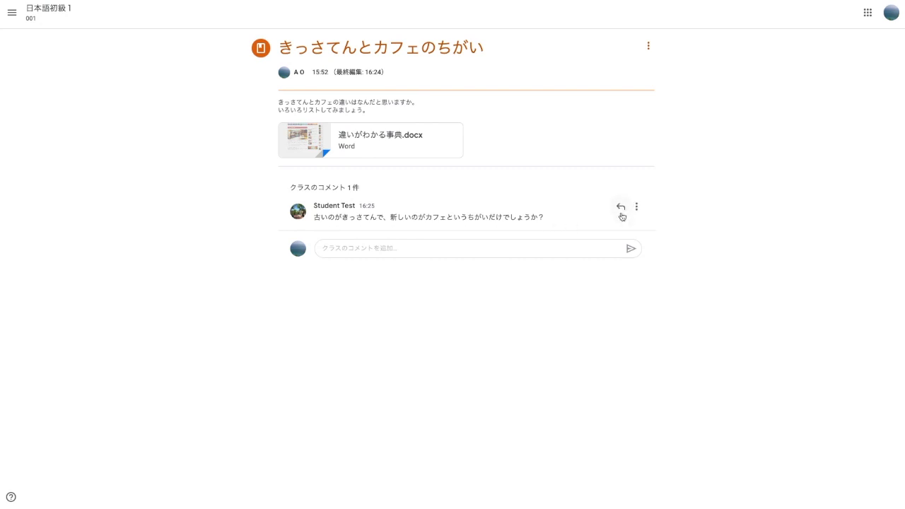
{"action": "left_click", "coordinate": [409, 247]}
{"action": "left_click", "coordinate": [35, 12]}
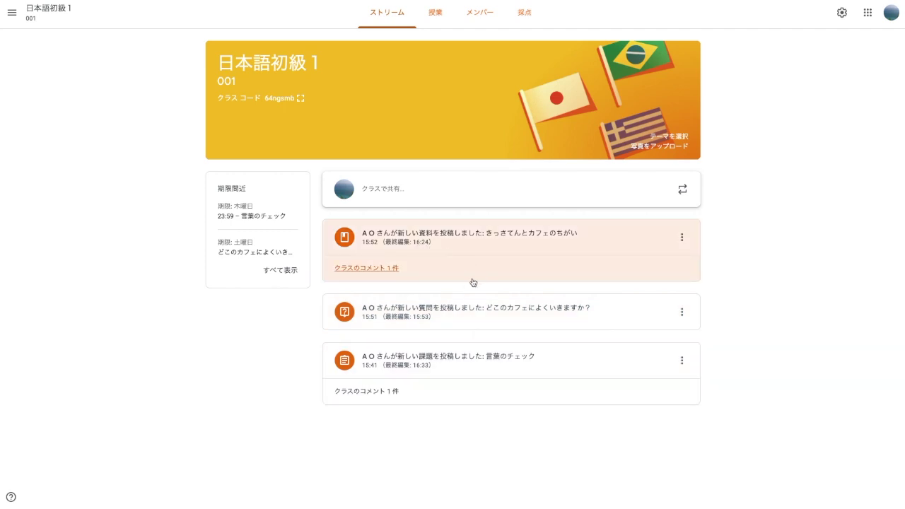
{"action": "left_click", "coordinate": [524, 14]}
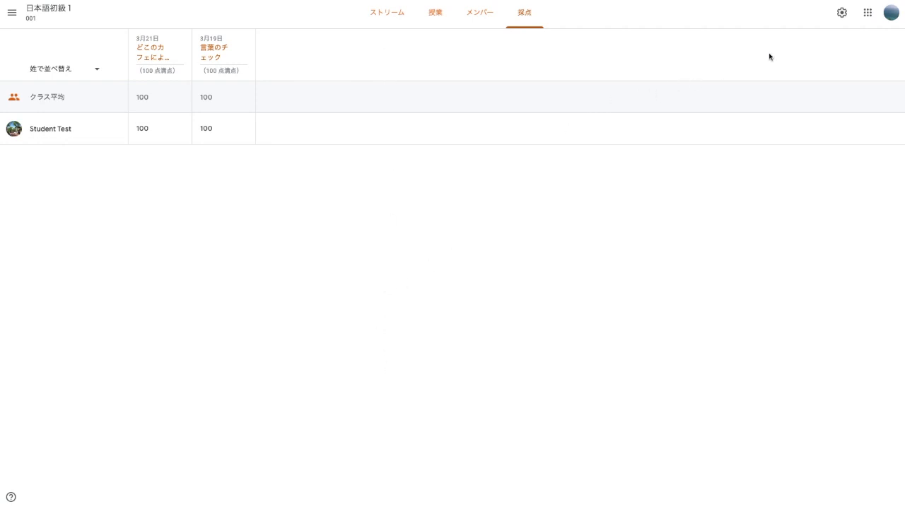
Open the class settings and reset the class code
{"action": "left_click", "coordinate": [838, 14]}
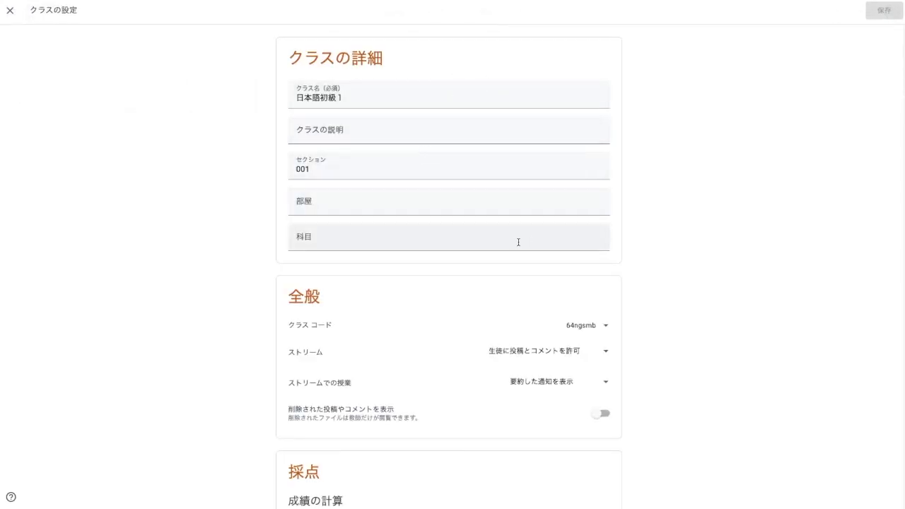
{"action": "scroll", "coordinate": [518, 242], "scroll_direction": "down", "scroll_amount": 1}
{"action": "left_click", "coordinate": [597, 292]}
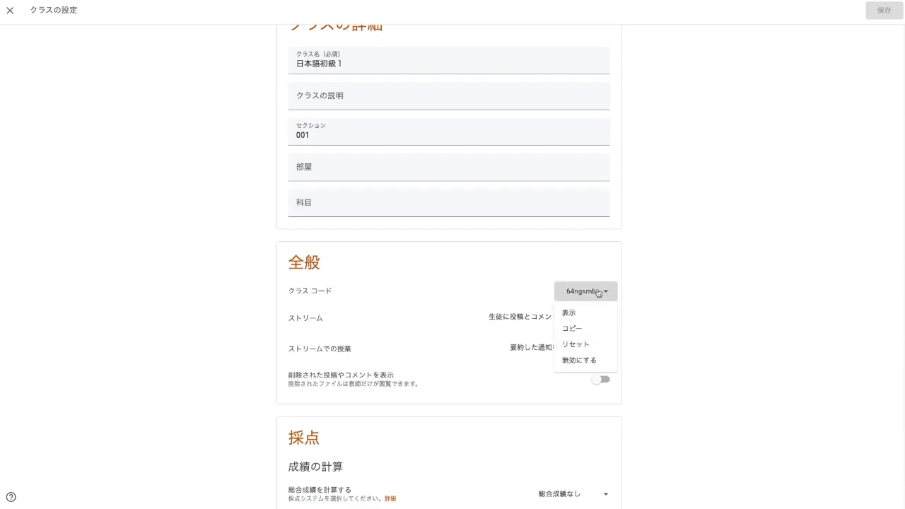
{"action": "left_click", "coordinate": [599, 345]}
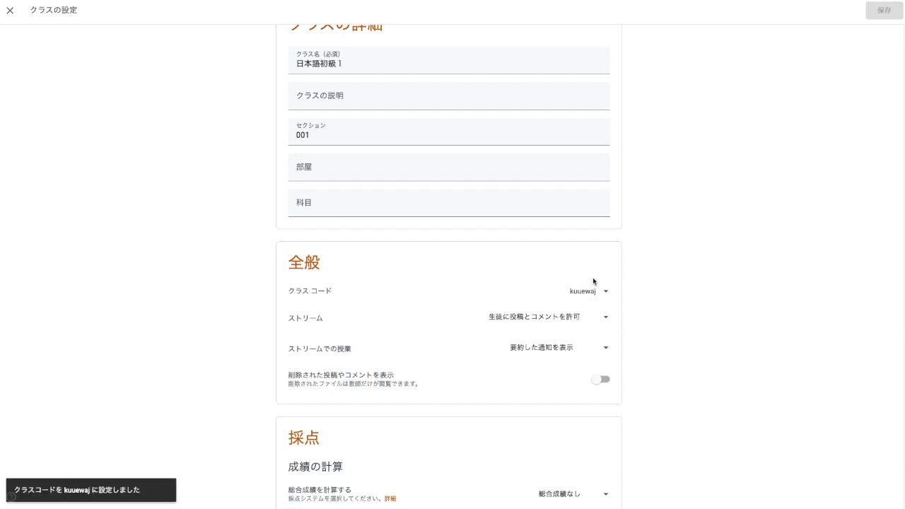
Try setting the overall grade calculation to 合計点 and adding a blank grade category, and leave the class settings without saving
{"action": "scroll", "coordinate": [592, 281], "scroll_direction": "down", "scroll_amount": 1}
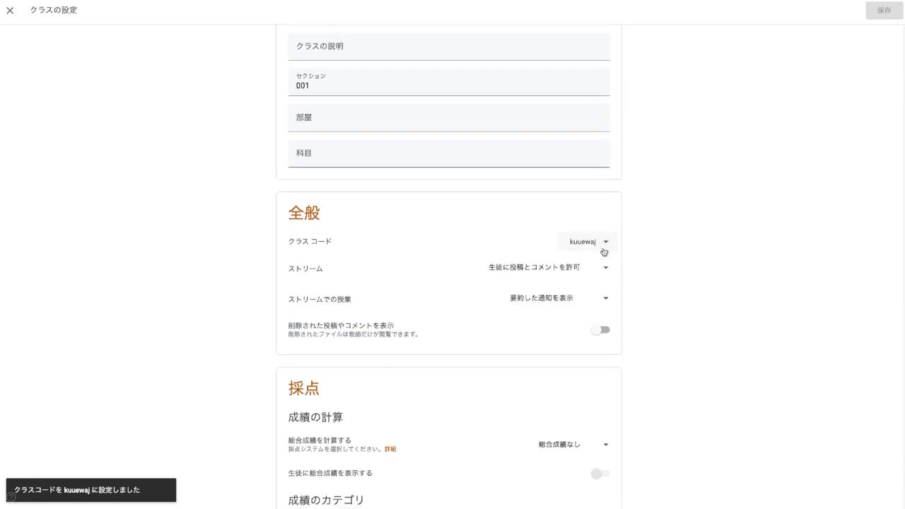
{"action": "scroll", "coordinate": [549, 265], "scroll_direction": "down", "scroll_amount": 1}
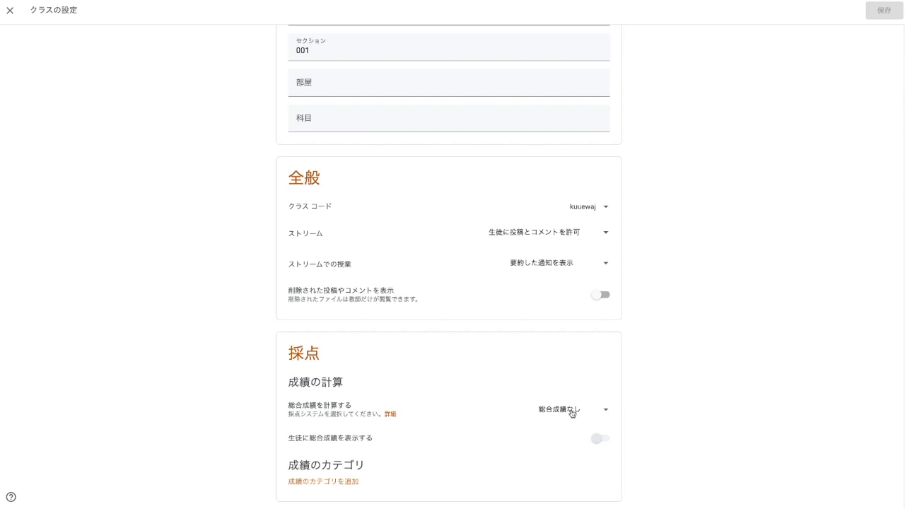
{"action": "left_click", "coordinate": [571, 413]}
{"action": "left_click", "coordinate": [566, 456]}
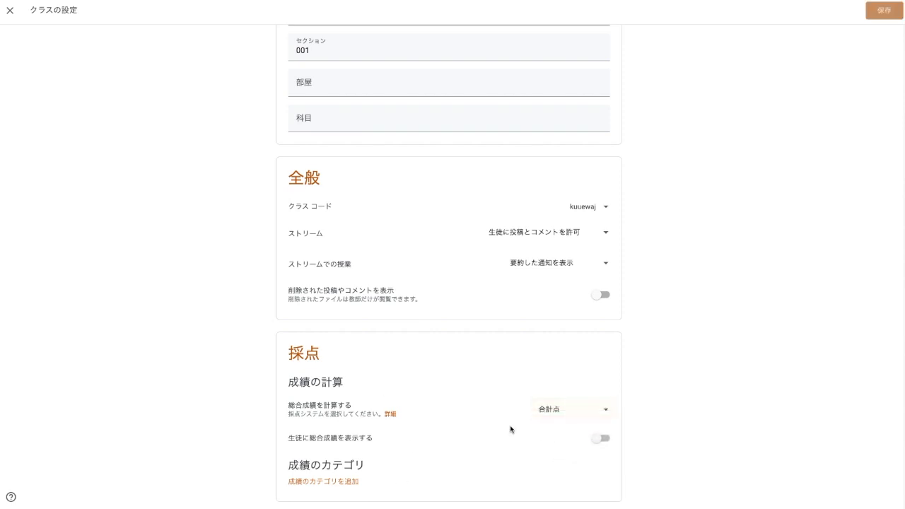
{"action": "left_click", "coordinate": [348, 485]}
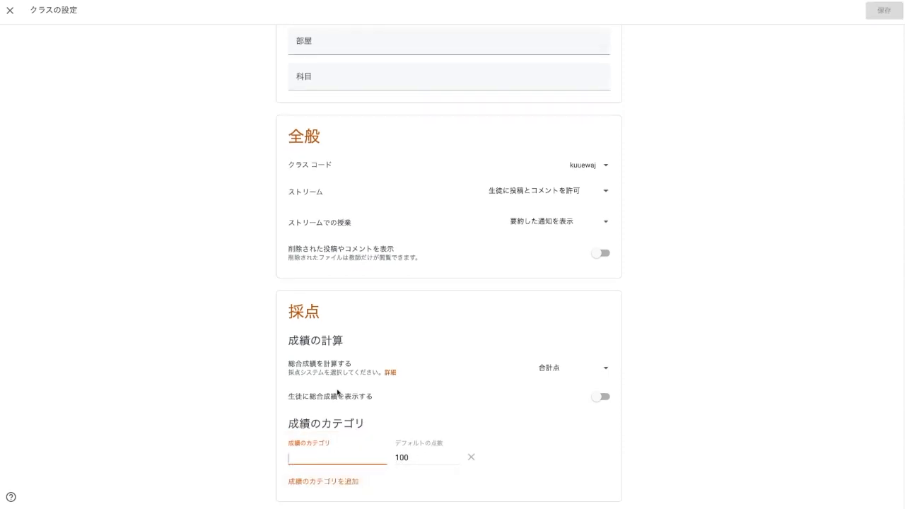
{"action": "scroll", "coordinate": [484, 301], "scroll_direction": "up", "scroll_amount": 3}
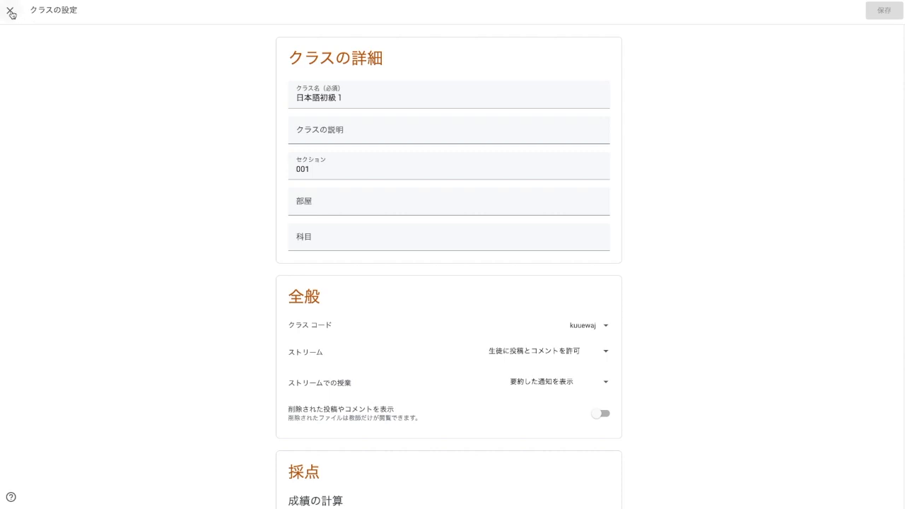
{"action": "left_click", "coordinate": [10, 11]}
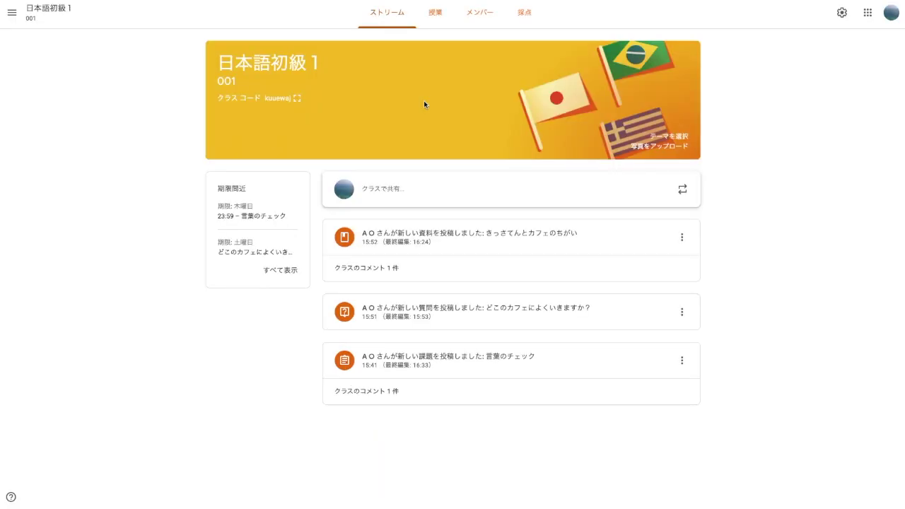